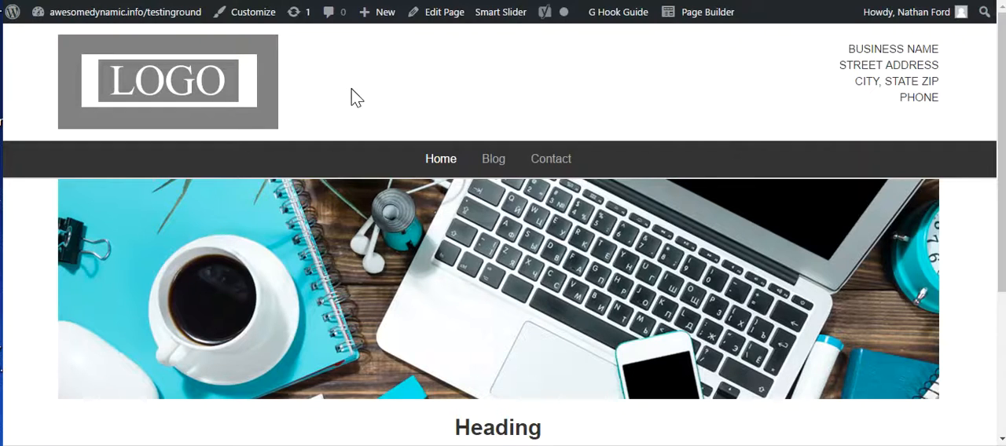
Open the site's admin dashboard and bring up the list of all pages.
mouse_move(78, 16)
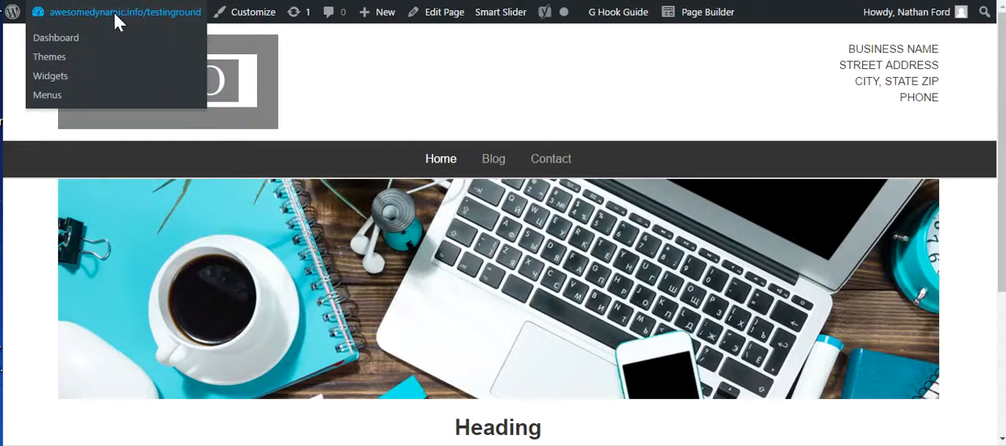
left_click(115, 13)
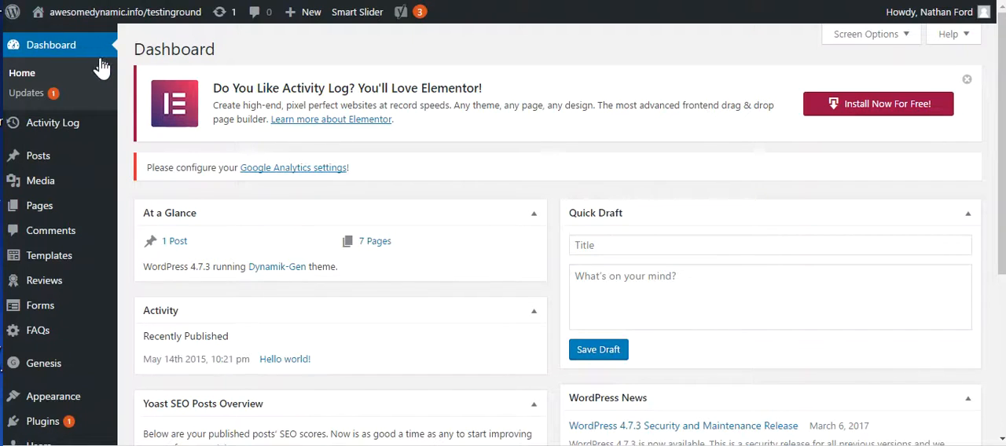
mouse_move(87, 212)
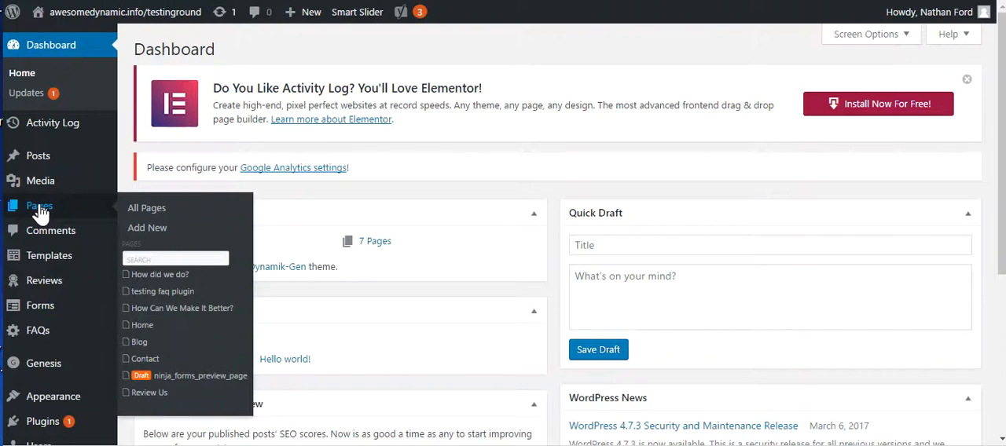
left_click(158, 210)
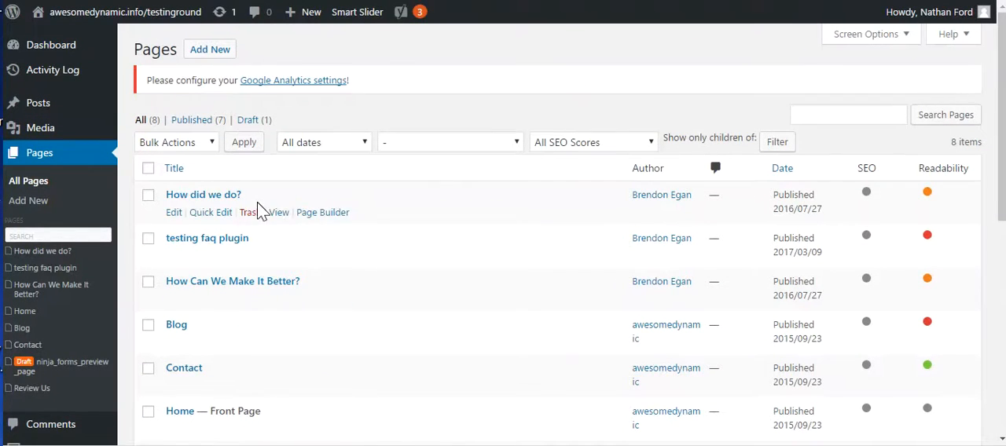
scroll(257, 202, "down", 2)
scroll(254, 278, "down", 2)
scroll(256, 278, "up", 4)
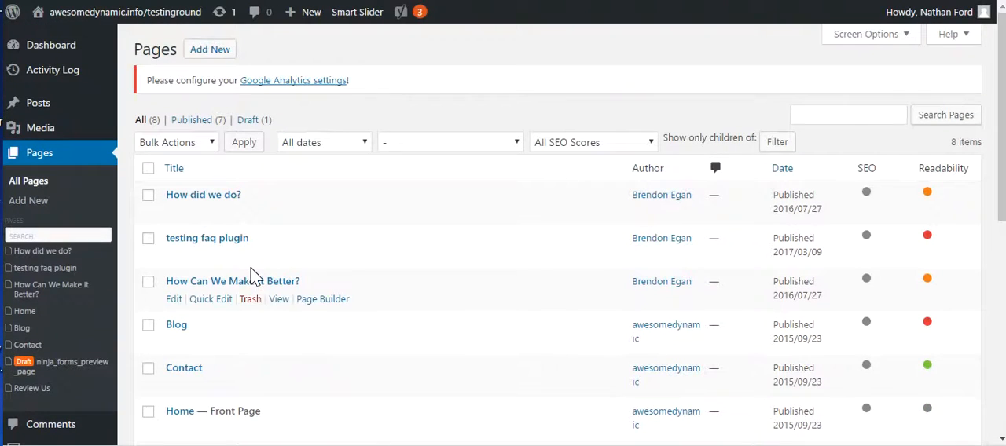
Create a new page titled "Test" and publish it.
left_click(216, 56)
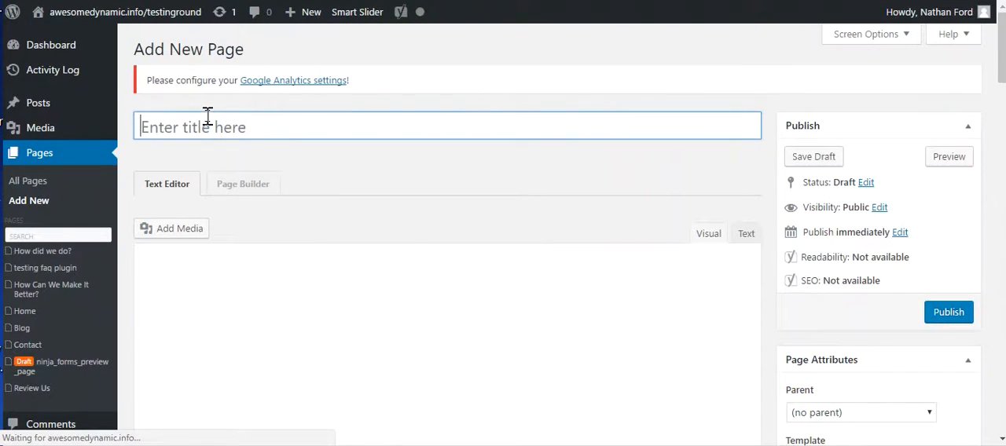
type("Test")
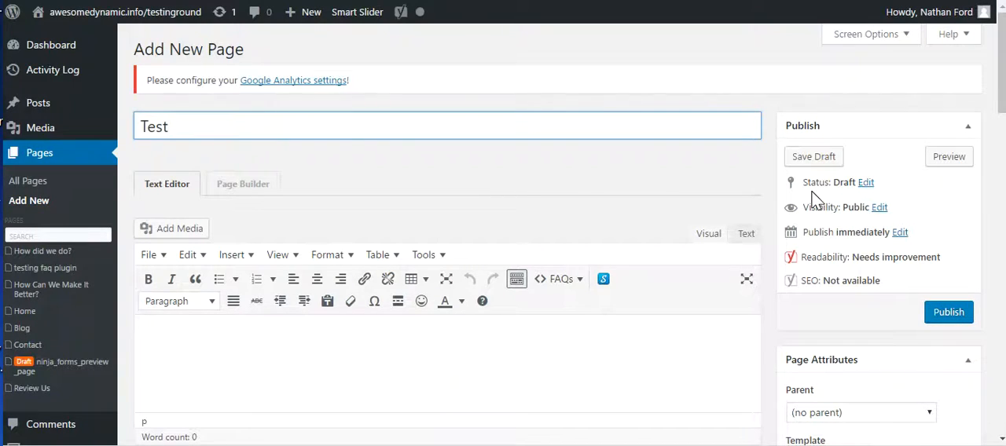
left_click(950, 313)
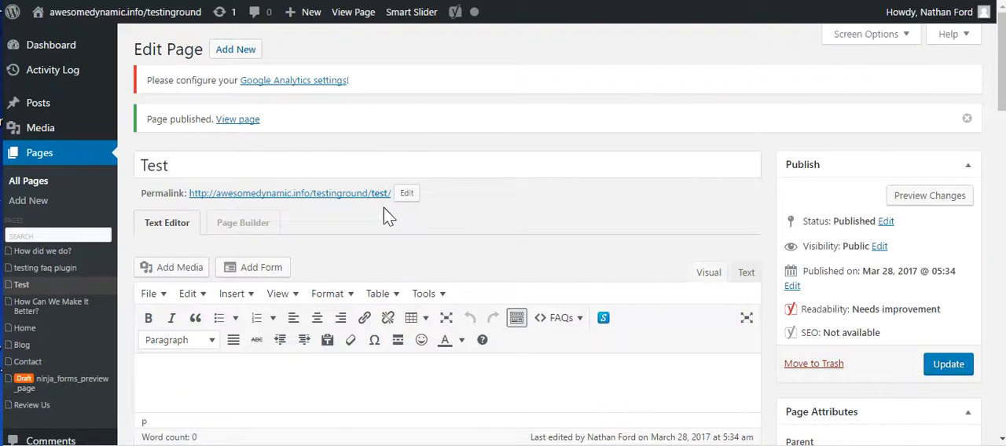
Retitle the page "Test 1", change its permalink slug to "test1", and update the page.
left_click(178, 165)
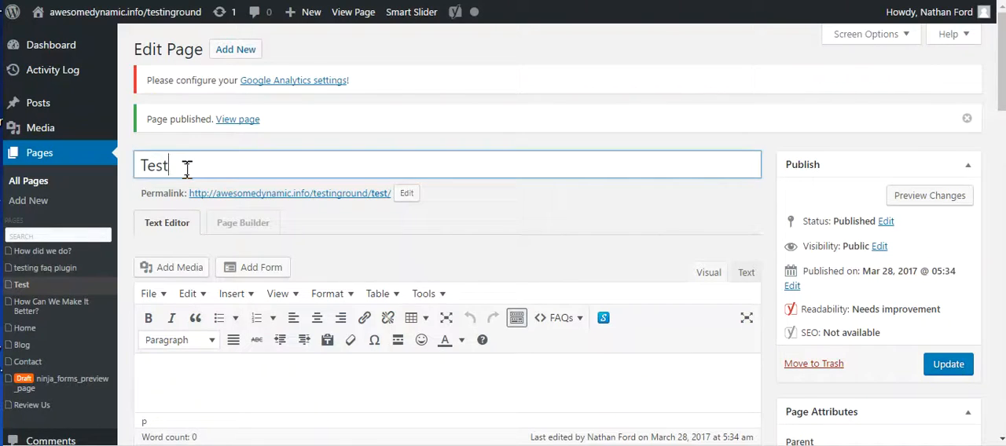
type("1")
left_click(407, 195)
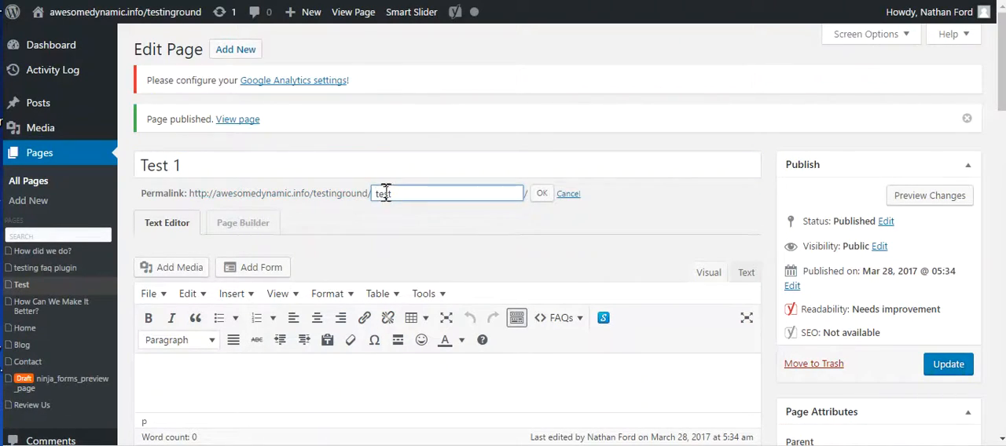
left_click(398, 193)
left_click(542, 196)
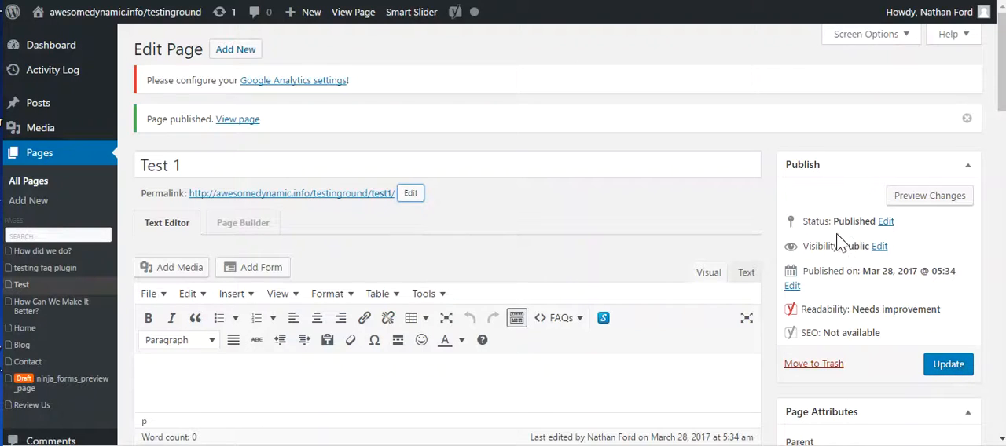
left_click(952, 366)
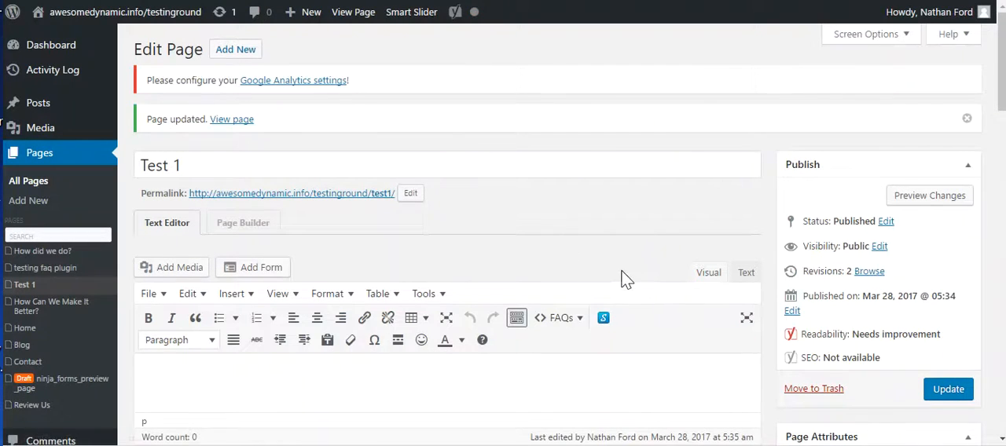
View the live home page to check which pages its navigation menu contains.
mouse_move(103, 15)
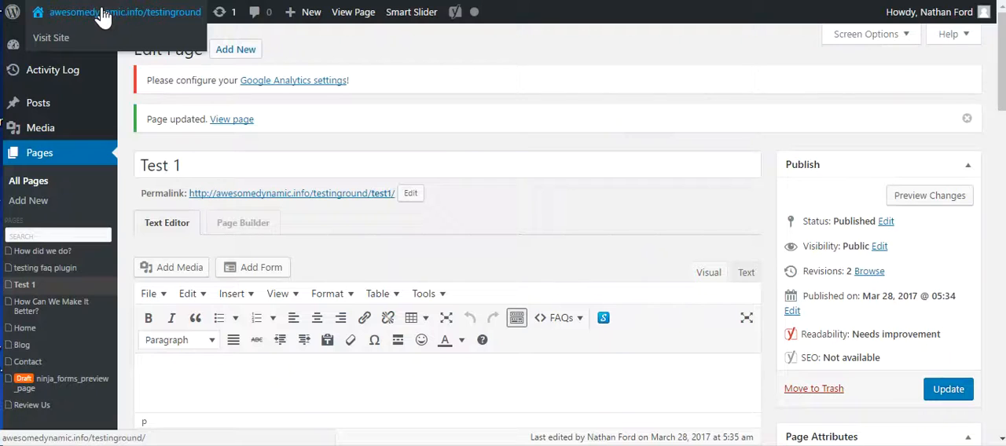
left_click(105, 14)
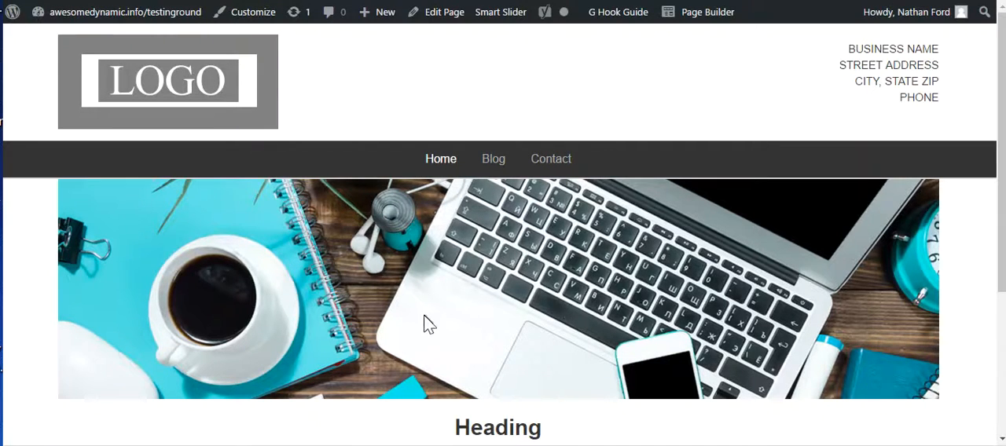
scroll(462, 326, "down", 3)
scroll(462, 327, "up", 3)
Return to the admin dashboard and open the menu editor under the appearance settings.
mouse_move(103, 16)
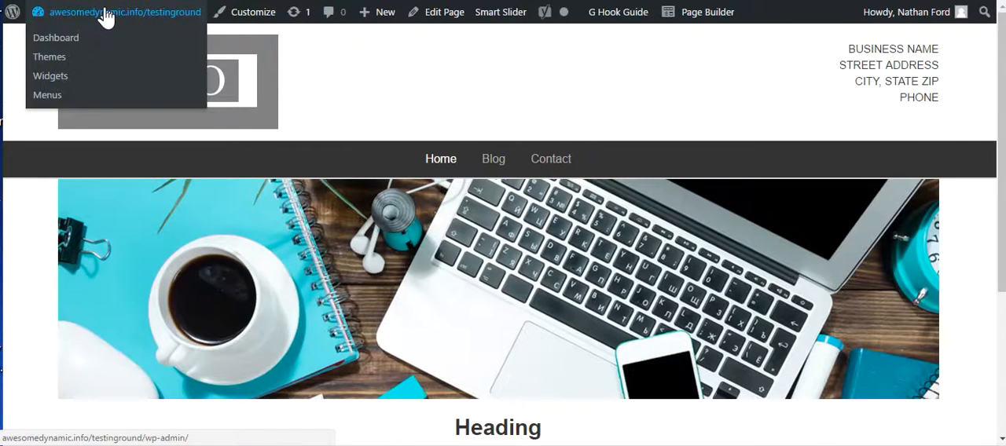
left_click(104, 17)
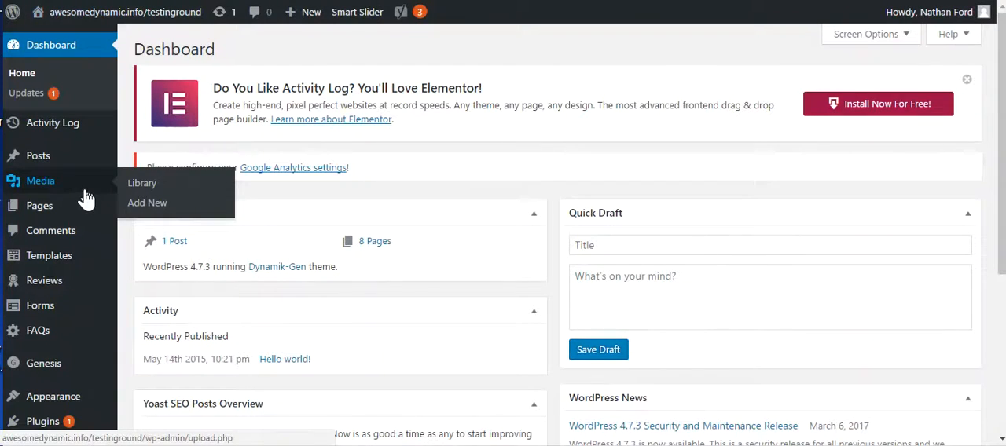
mouse_move(68, 219)
scroll(66, 228, "down", 2)
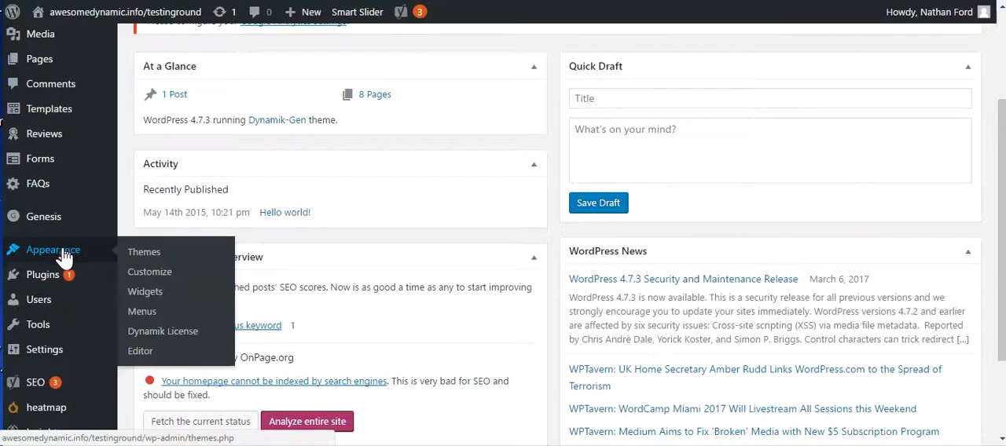
left_click(147, 318)
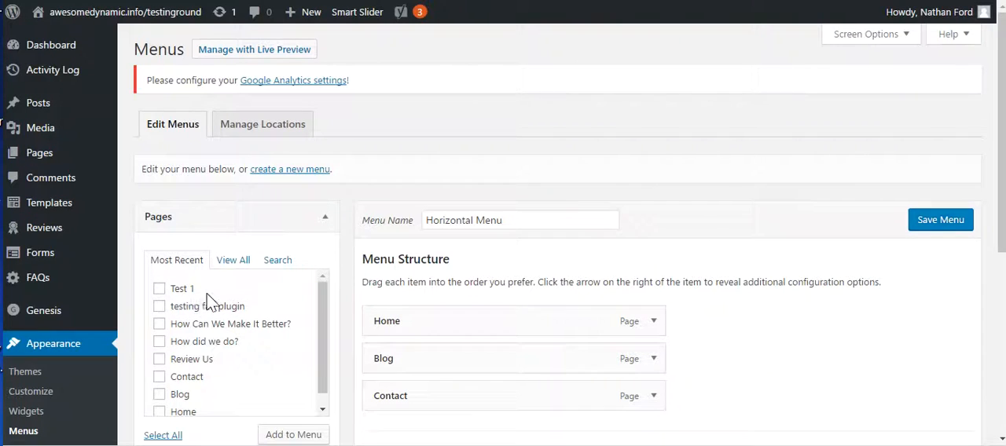
Add the Test 1 page to the Horizontal Menu.
left_click(160, 290)
scroll(281, 305, "down", 1)
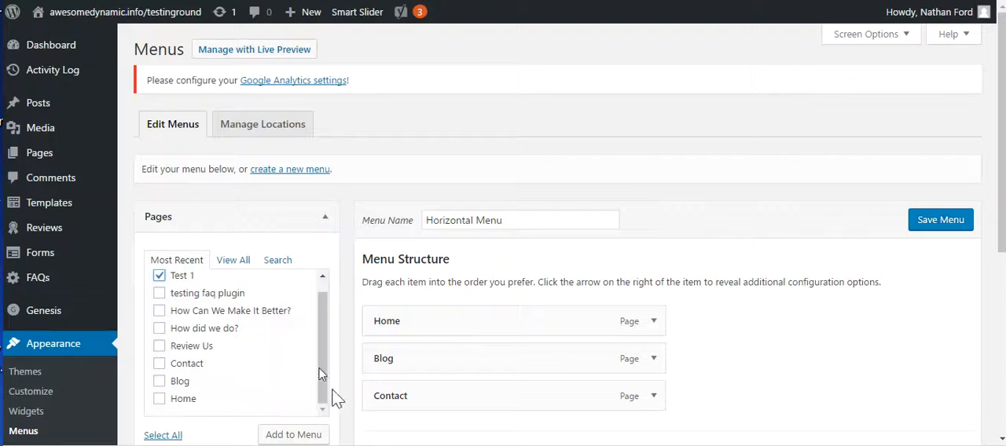
left_click(291, 435)
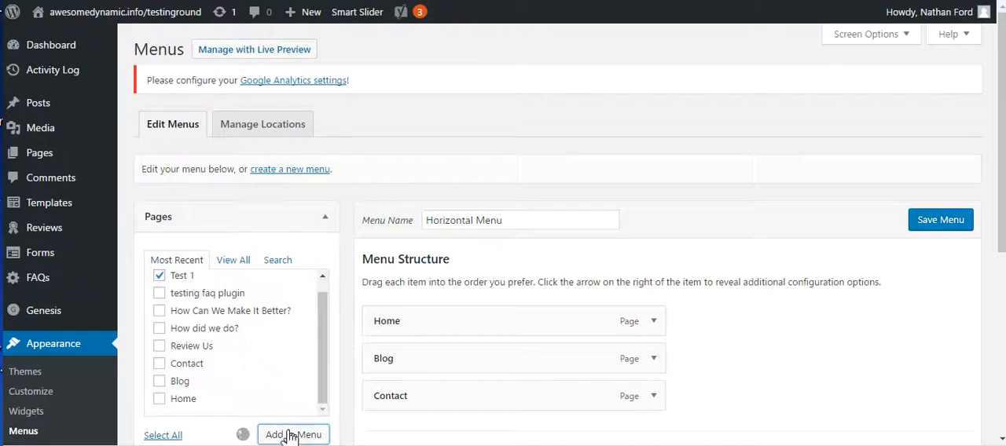
scroll(454, 430, "down", 1)
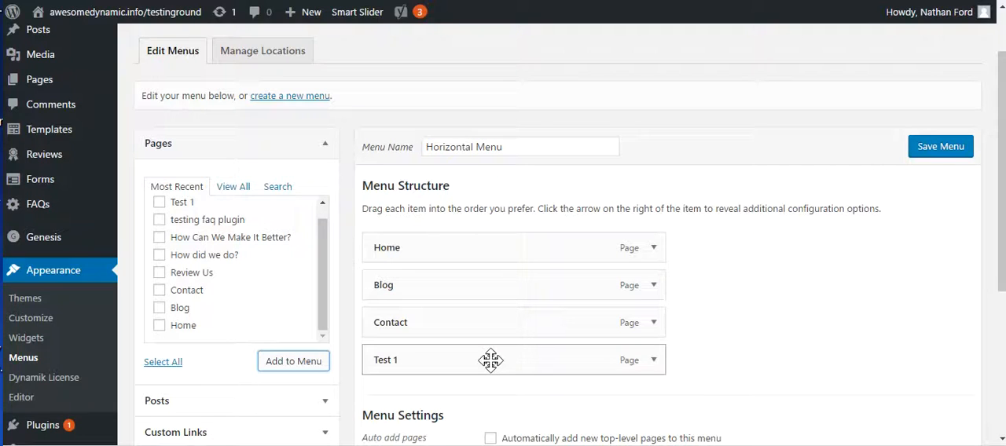
Move the Test 1 item between Home and Blog in the Horizontal Menu and save the menu.
left_click_drag(483, 365, 482, 292)
mouse_move(480, 279)
left_mouse_down()
mouse_move(419, 281)
mouse_move(485, 292)
left_mouse_up()
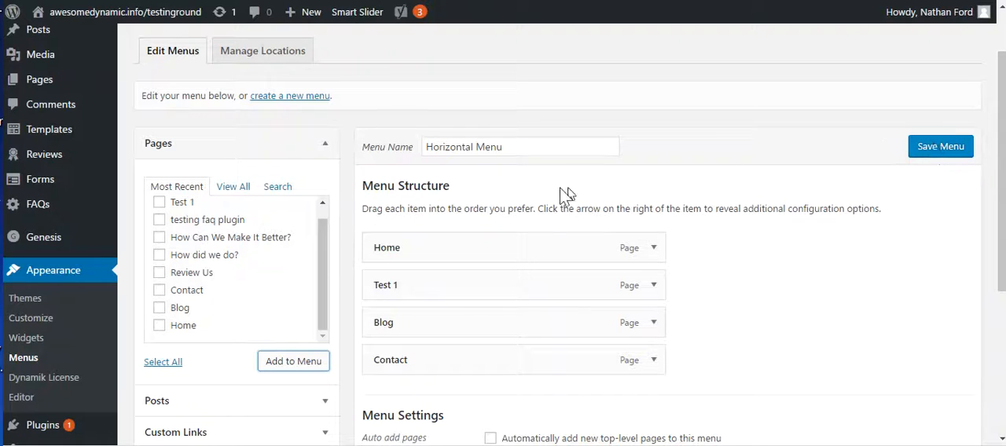
left_click(946, 153)
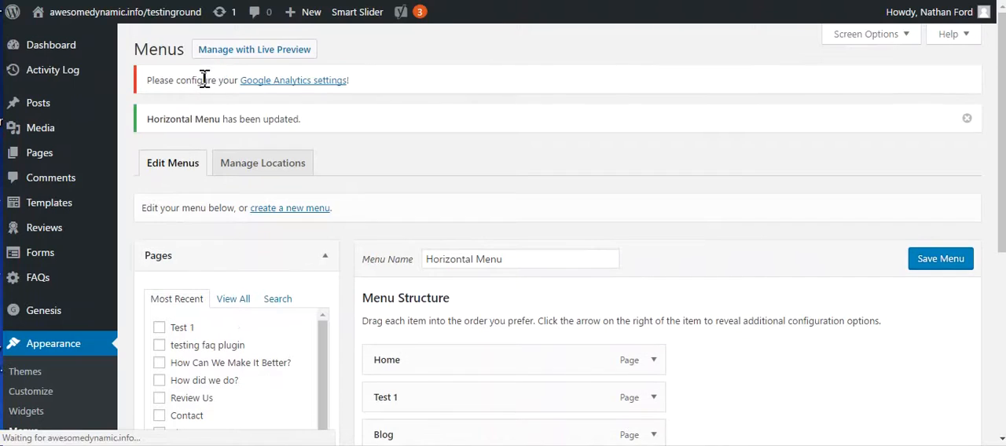
Visit the live site and view the Test 1 page through its navigation menu.
left_click(93, 16)
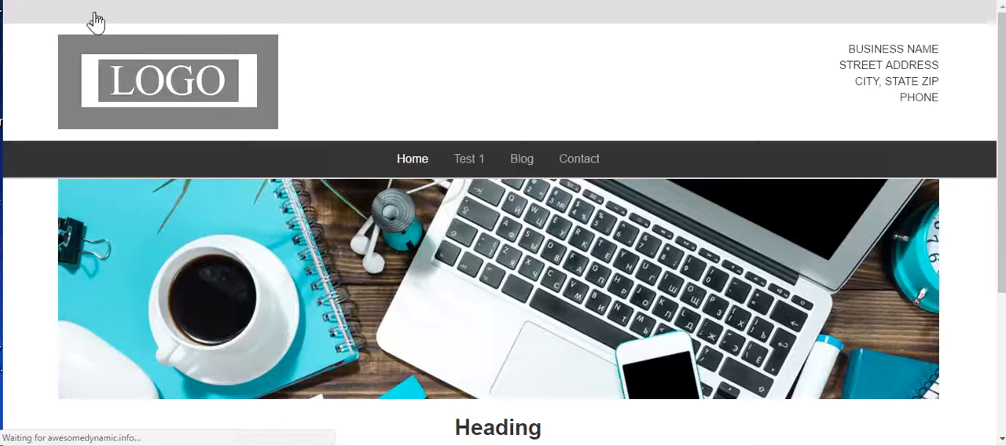
left_click(467, 165)
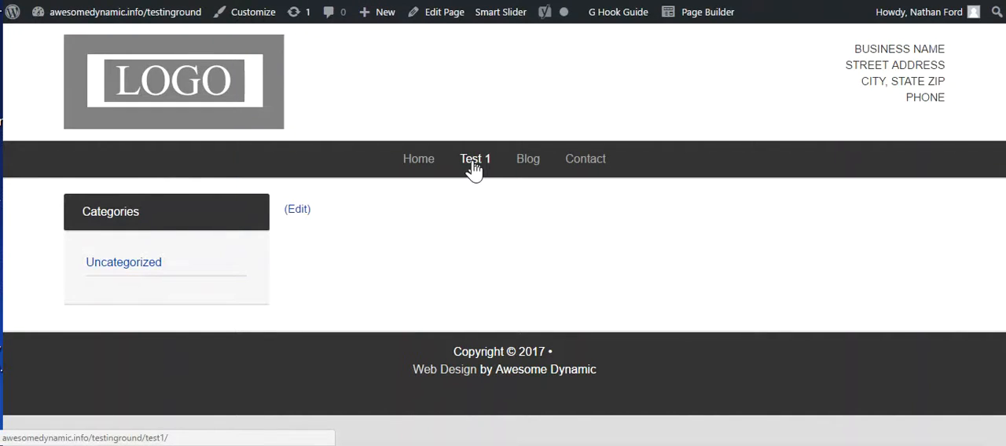
Return to the admin dashboard and open the Test 1 page for editing.
mouse_move(100, 18)
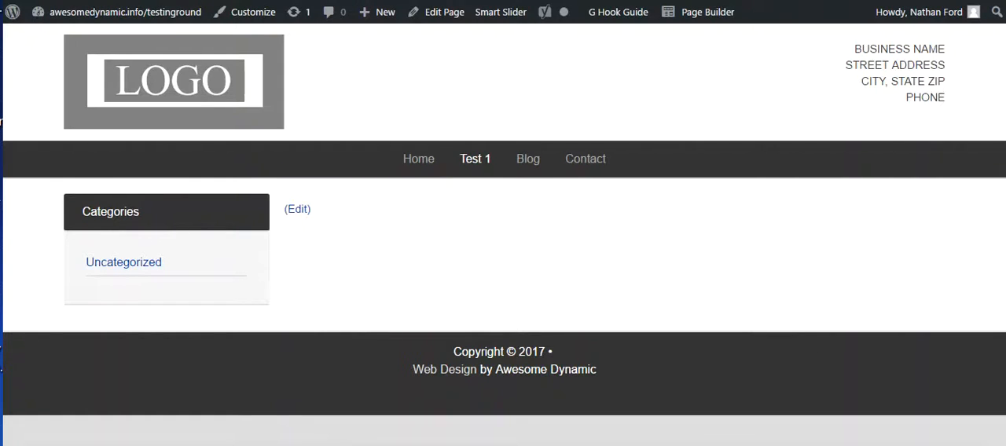
left_click(86, 15)
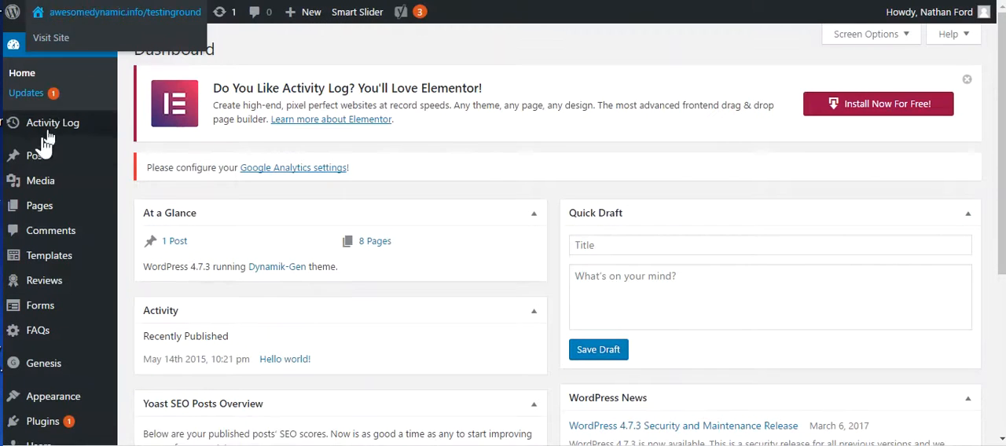
mouse_move(49, 210)
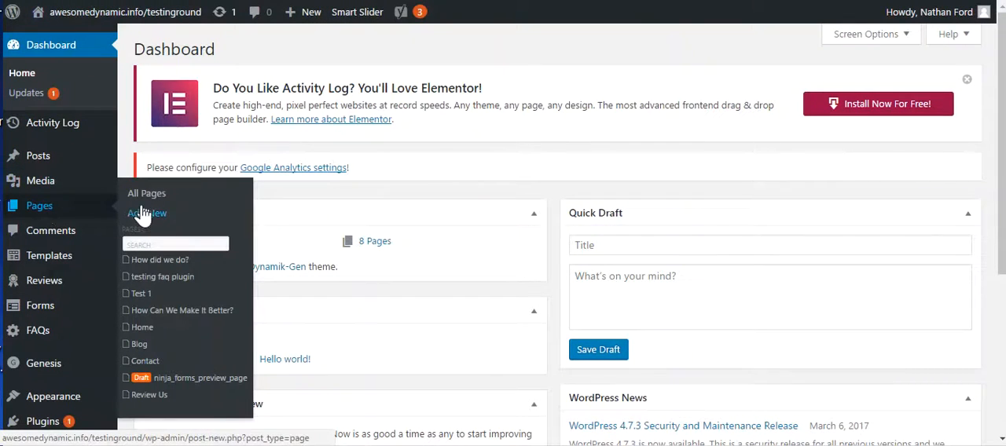
mouse_move(137, 301)
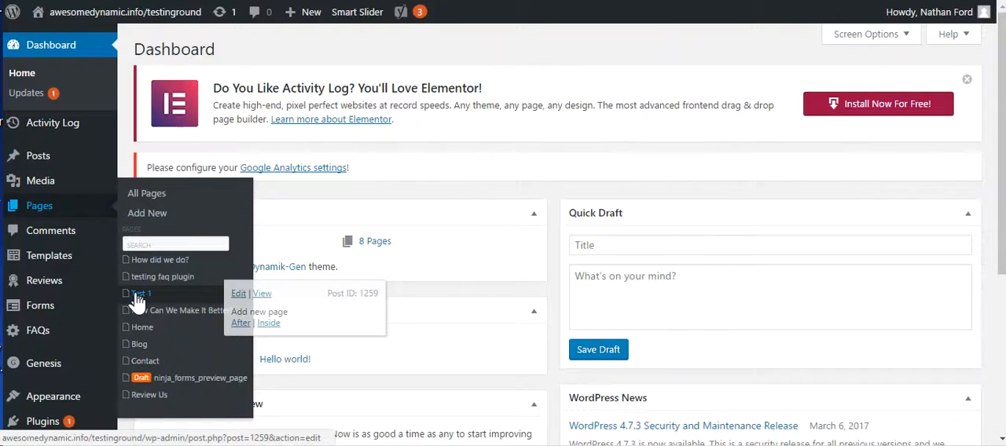
left_click(237, 296)
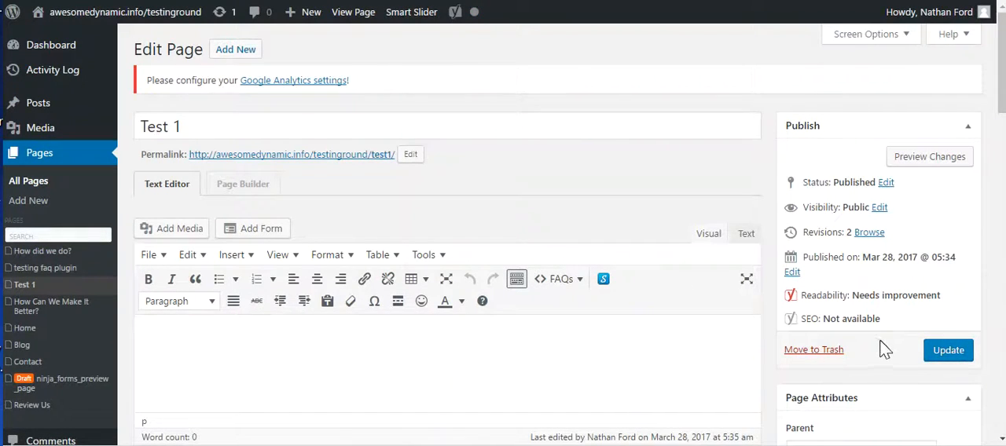
Set the Test 1 page's template to Page Builder in its page attributes.
scroll(857, 341, "down", 3)
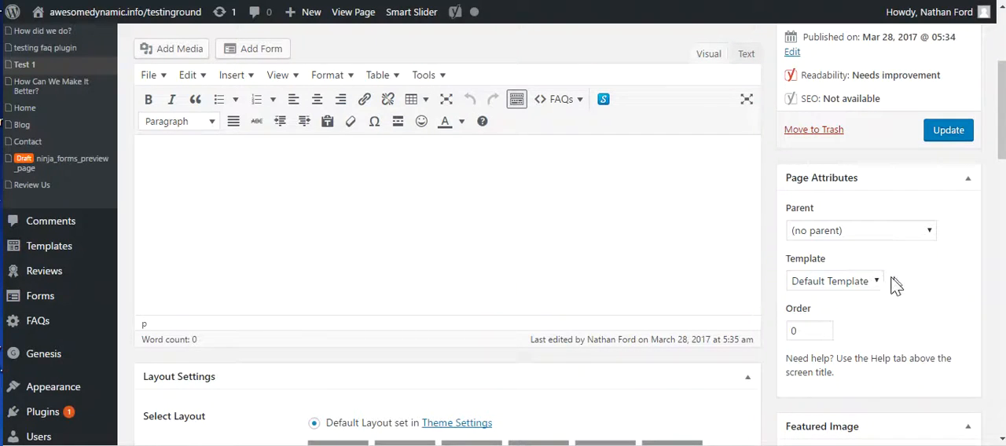
left_click(879, 283)
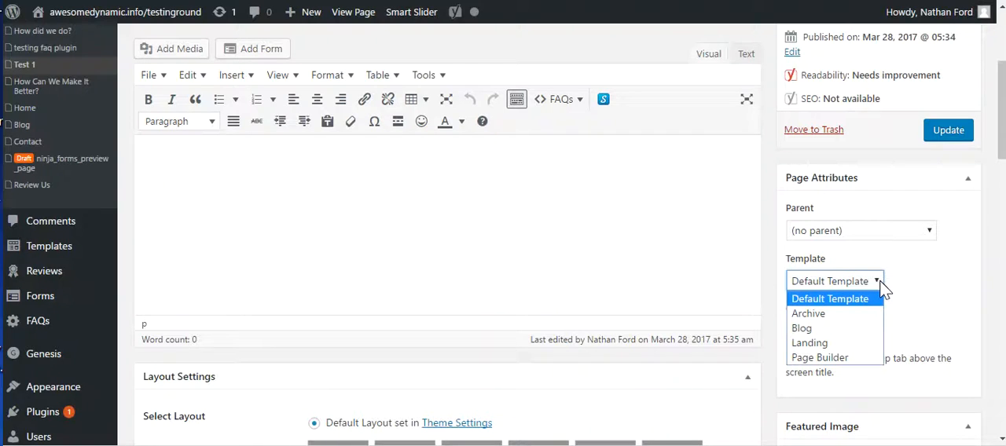
left_click(852, 361)
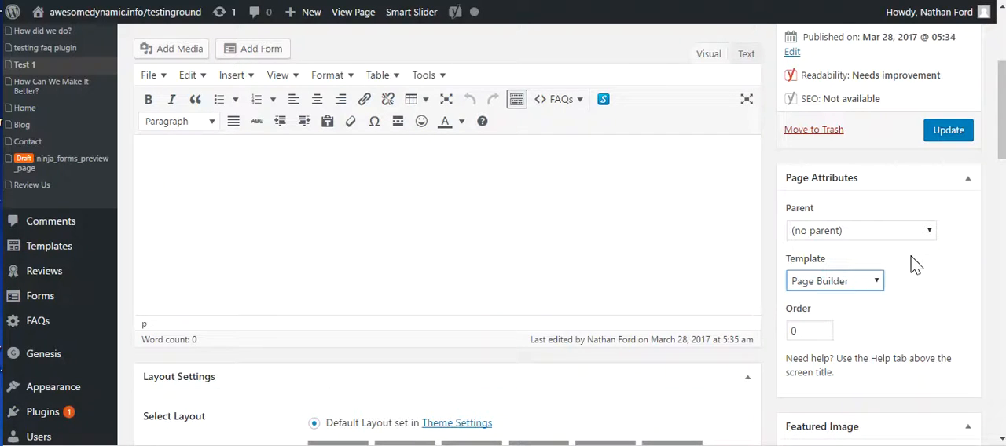
scroll(939, 292, "up", 1)
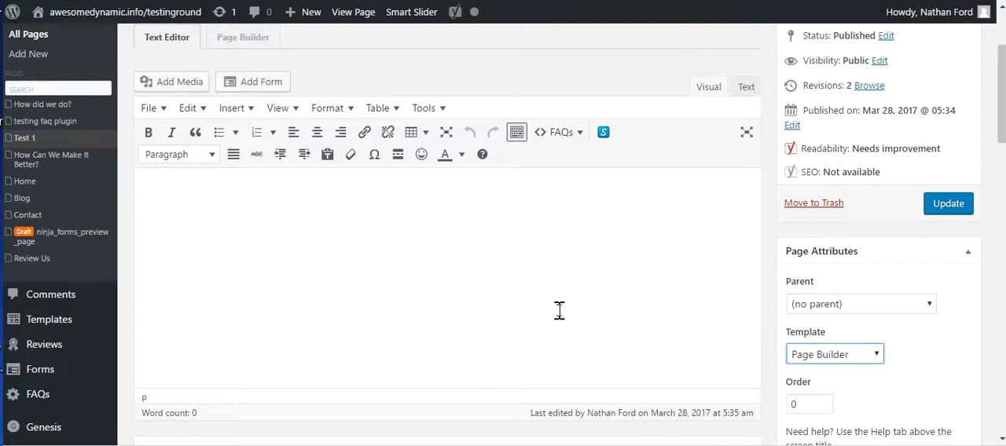
scroll(444, 328, "up", 1)
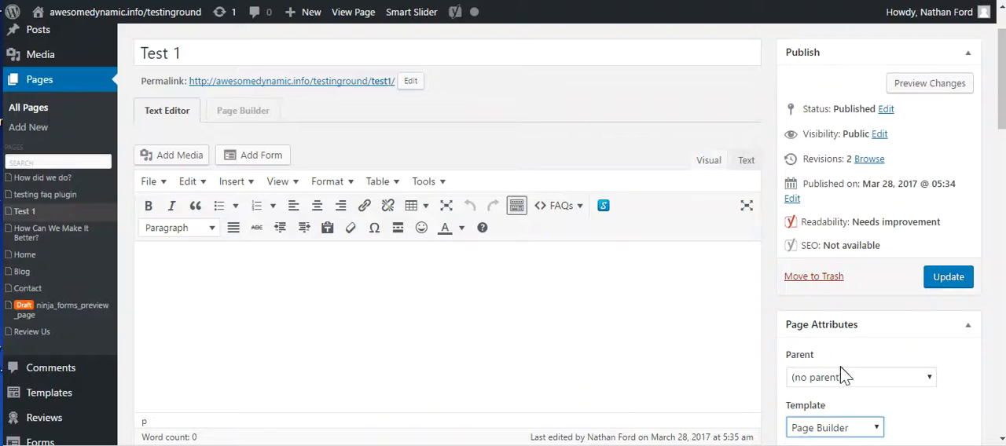
Save the Test 1 page's template change and view the page on the live site through its navigation menu.
scroll(842, 375, "down", 1)
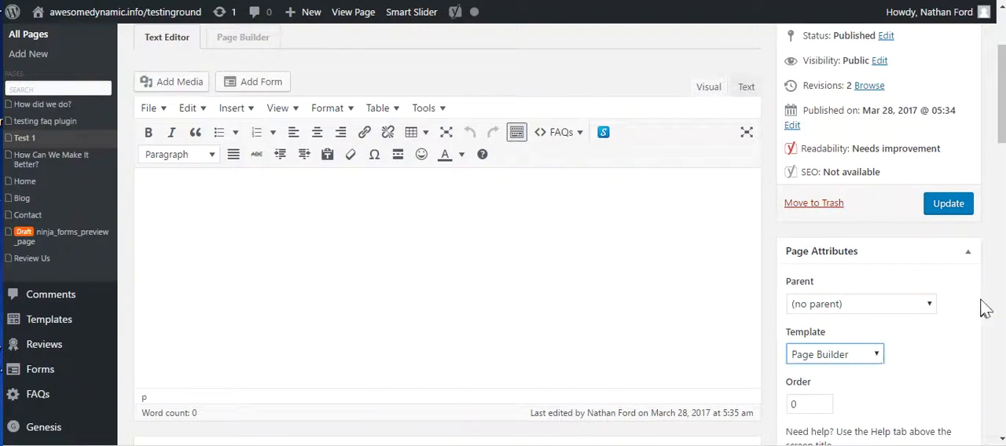
left_click(947, 206)
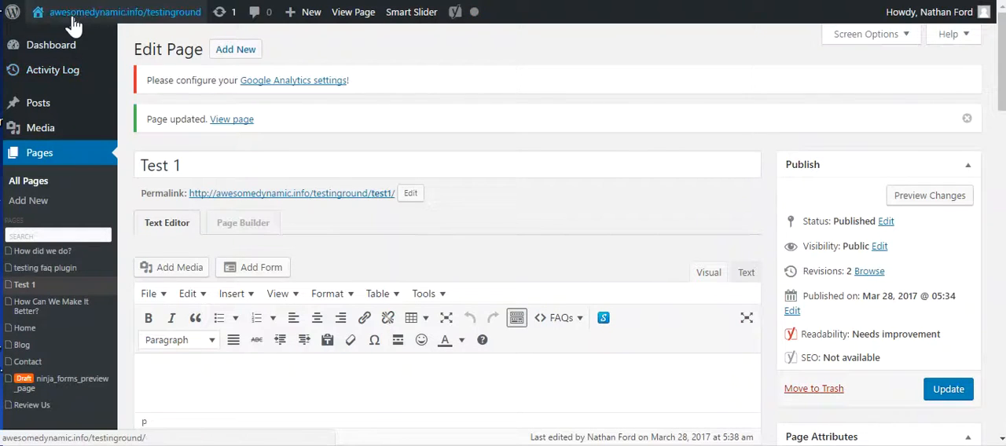
mouse_move(82, 23)
left_click(81, 16)
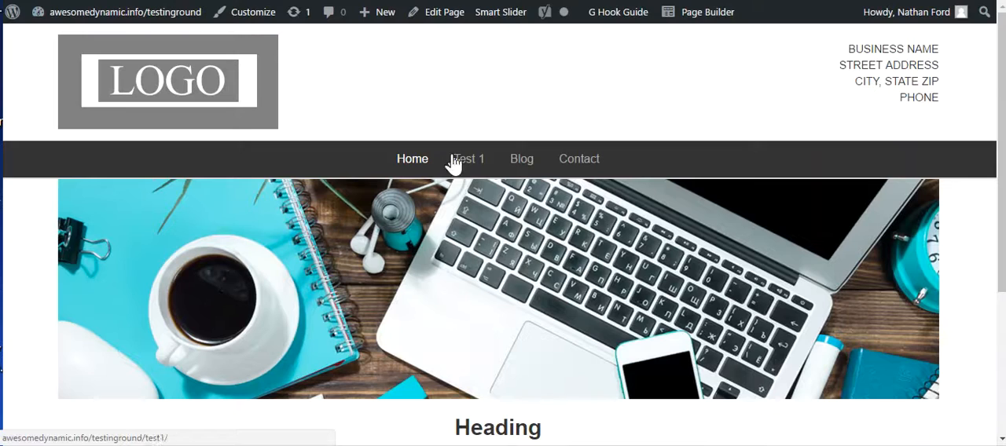
left_click(470, 162)
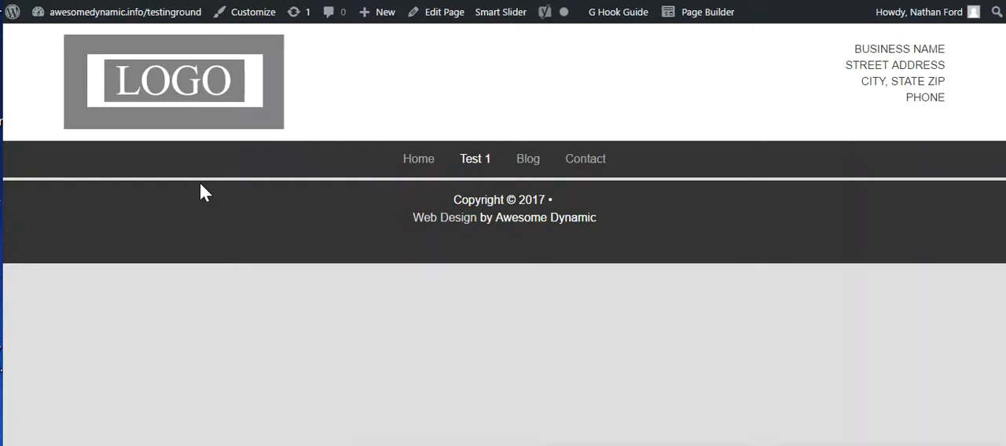
Open the Test 1 page in Page Builder without choosing a layout template, and publish the changes.
left_click(722, 17)
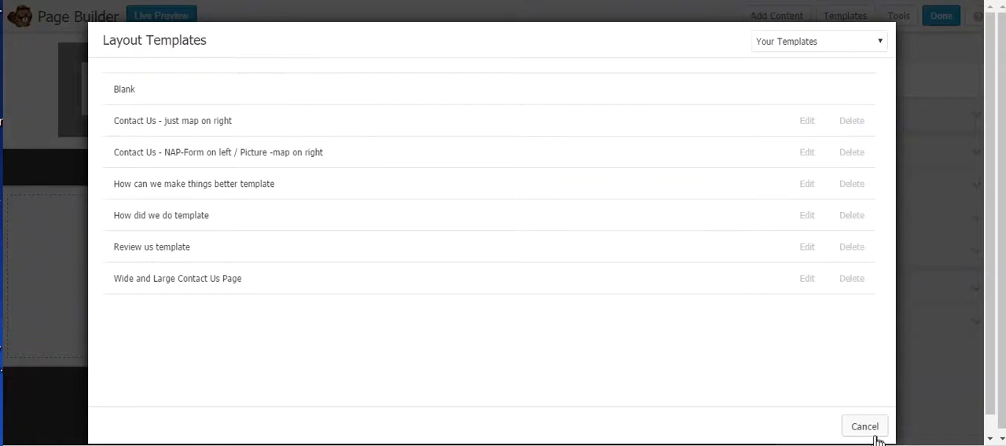
left_click(874, 436)
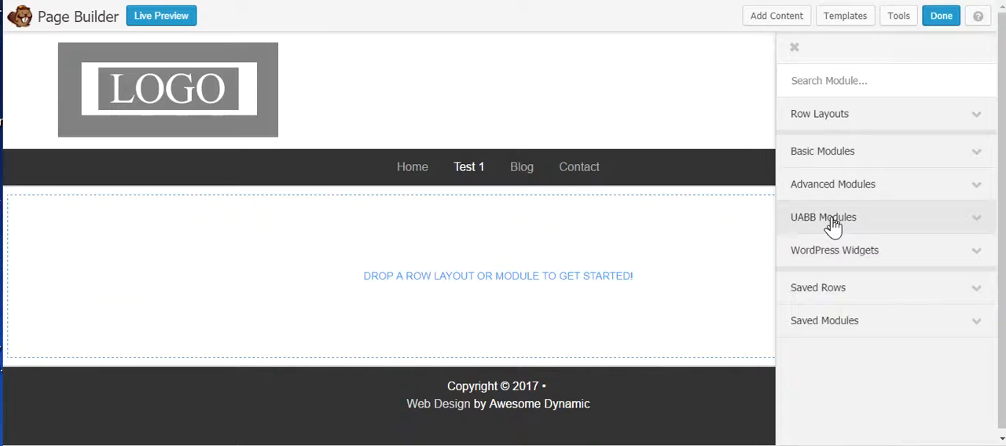
left_click(941, 26)
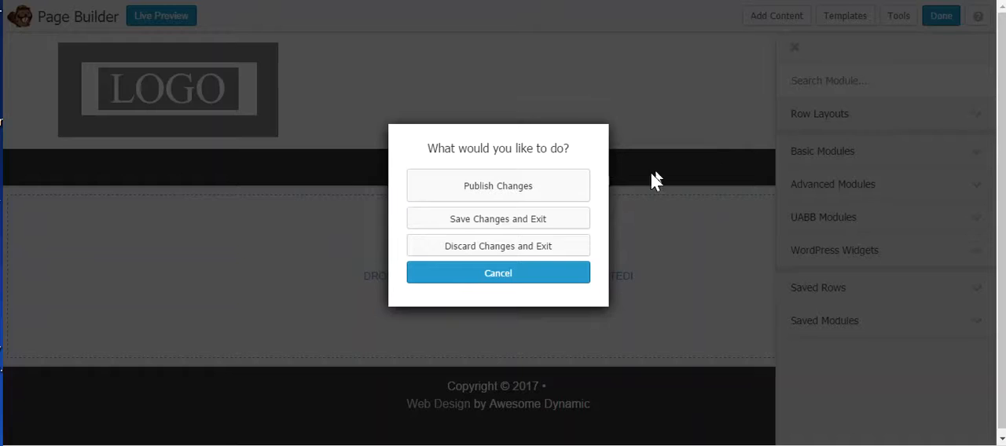
left_click(523, 187)
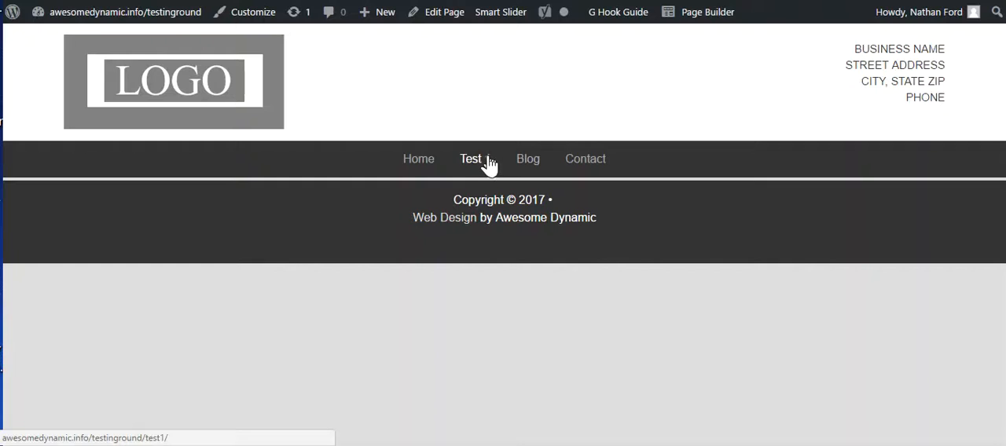
Return to the admin dashboard and start adding new pages inside the Test 1 page.
mouse_move(86, 18)
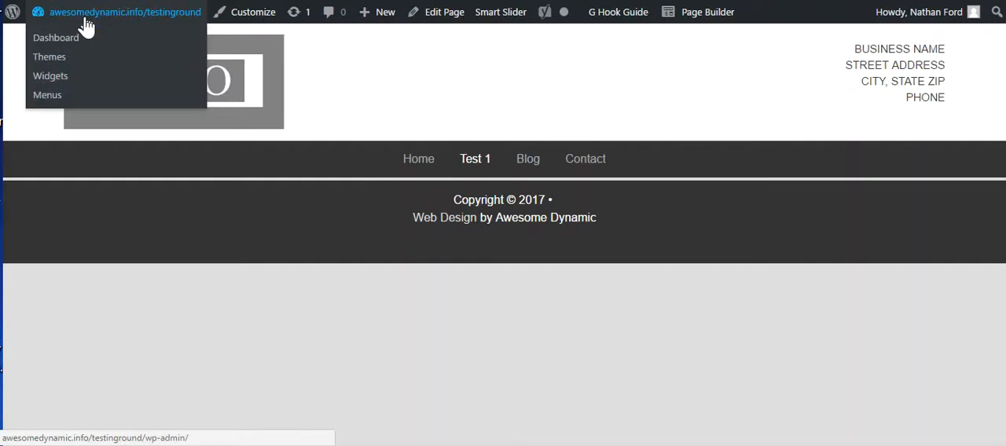
left_click(95, 19)
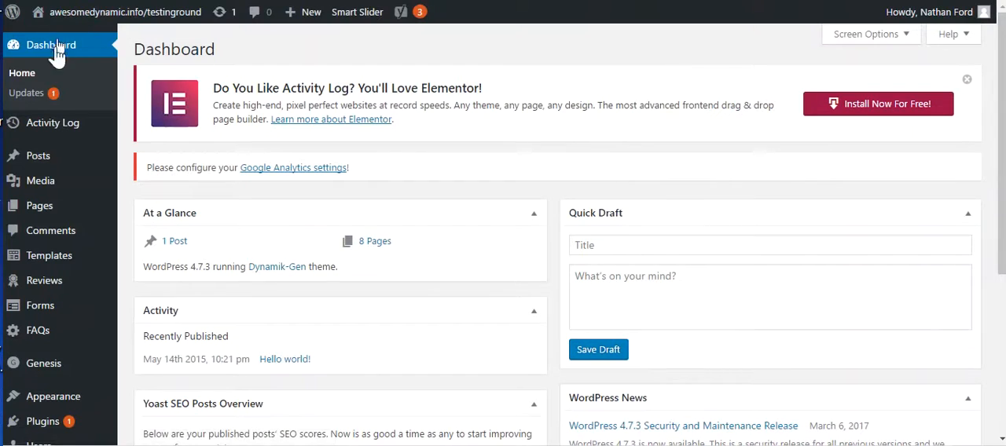
mouse_move(47, 212)
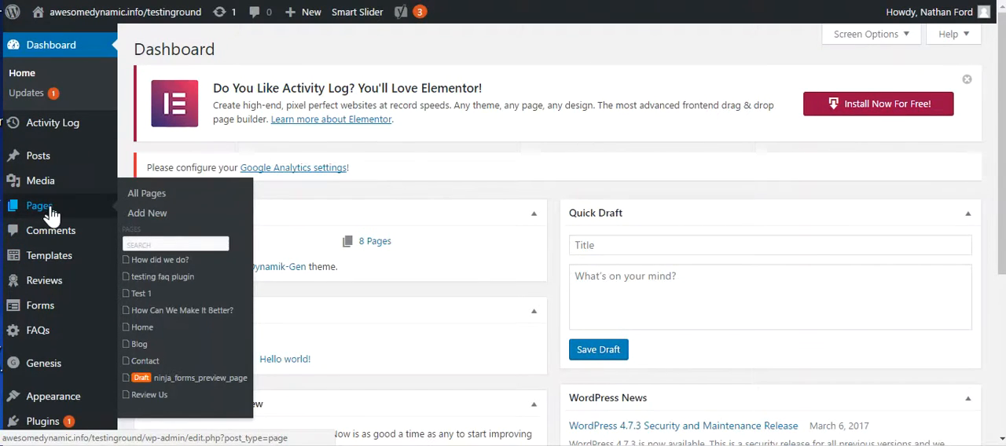
mouse_move(135, 267)
mouse_move(138, 301)
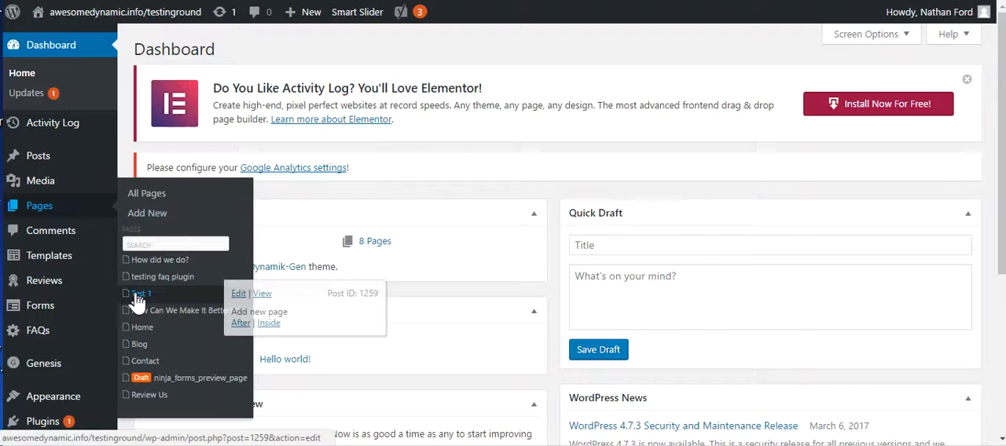
left_click(269, 324)
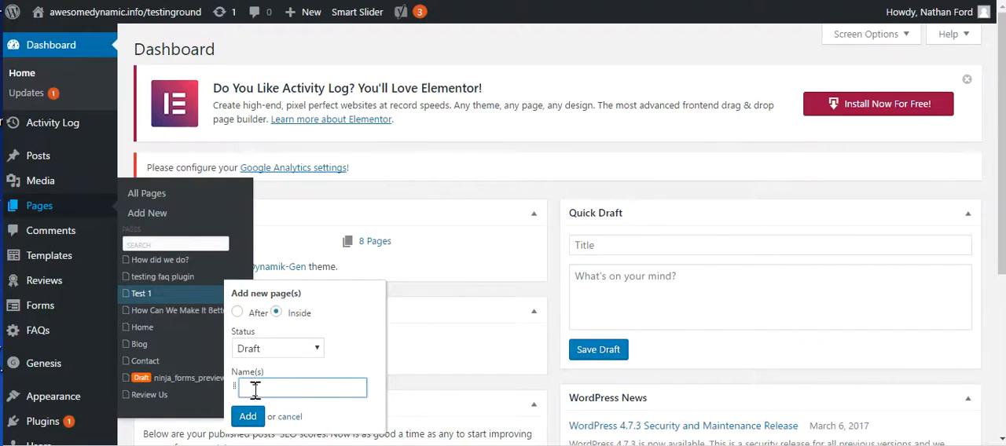
Name the new child pages Test 2 and Test 3, set their status to Published, and add them.
type("Test 2")
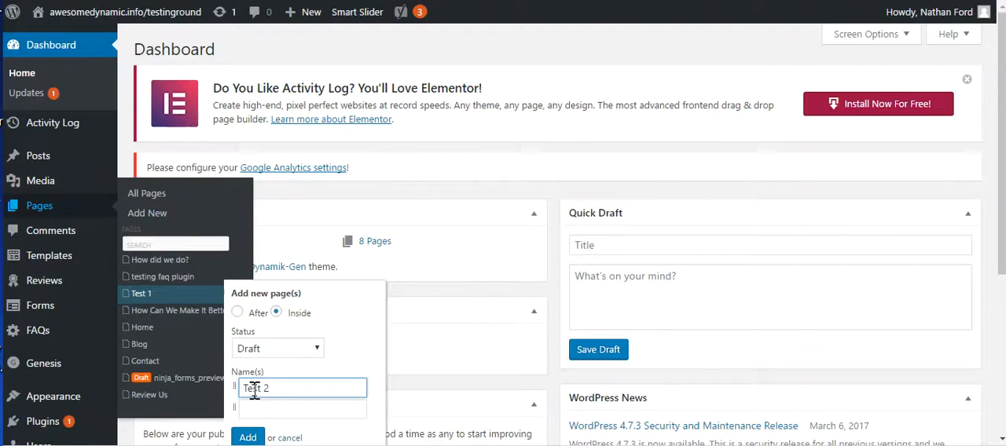
left_click(264, 408)
type("Test 3")
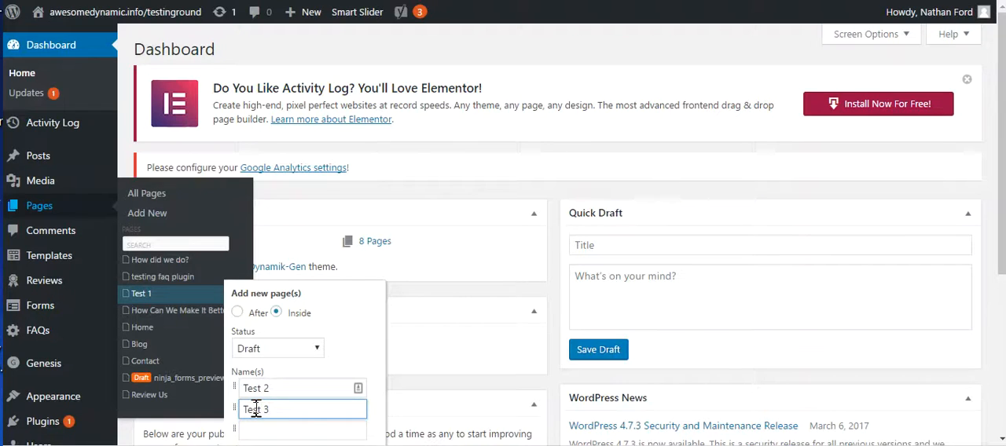
scroll(307, 365, "down", 1)
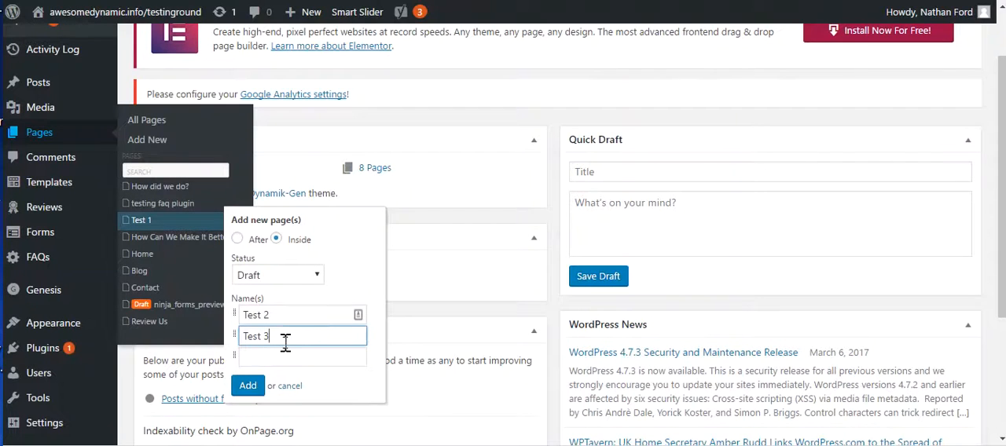
left_click(319, 287)
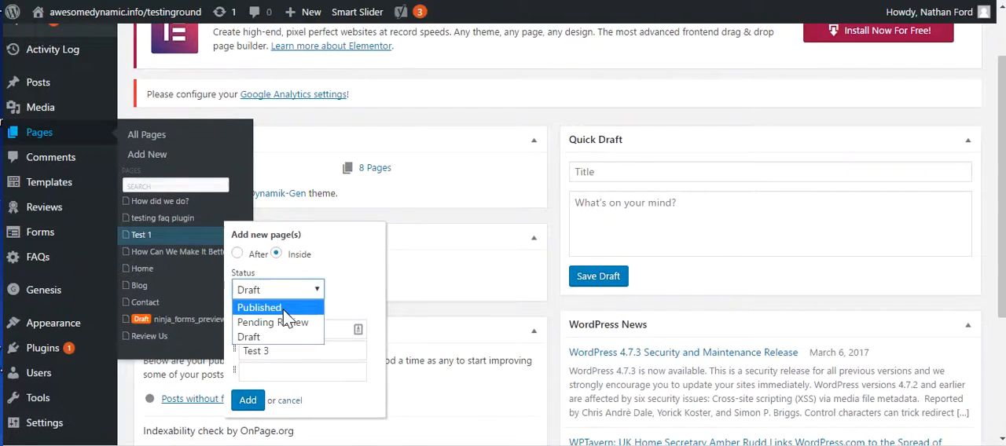
left_click(283, 308)
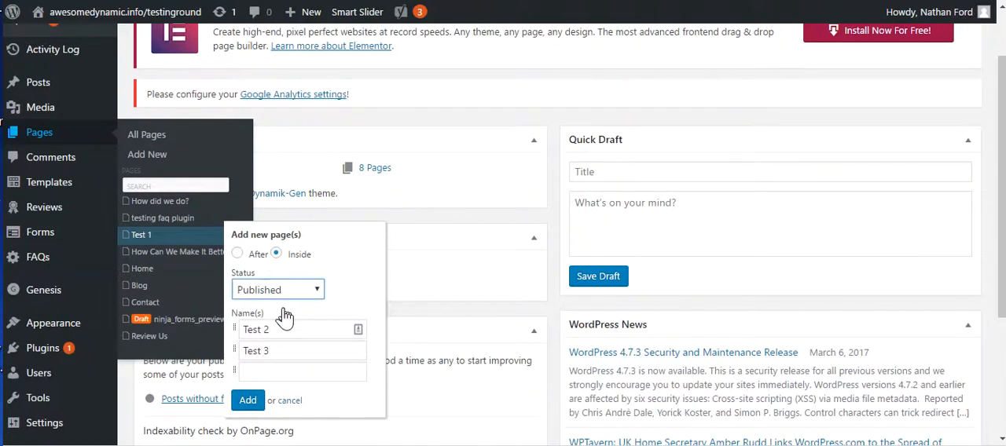
left_click(250, 402)
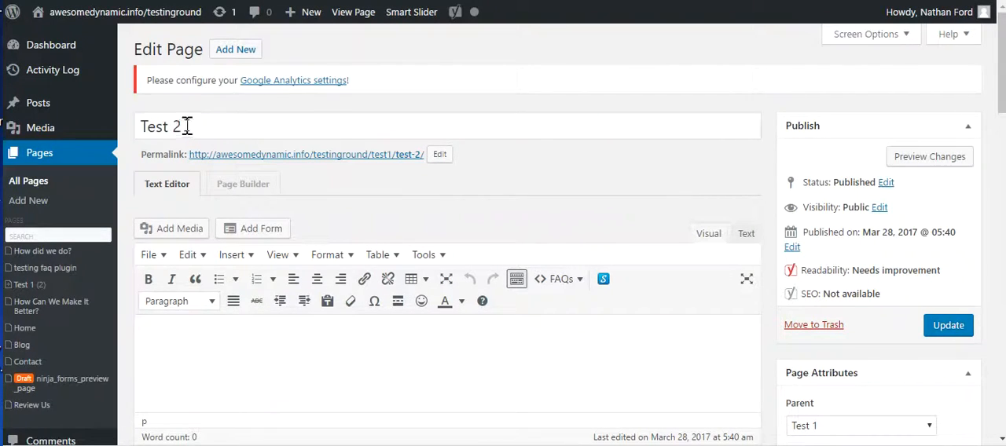
Set the Test 2 page's template to Page Builder and update the page.
scroll(885, 337, "down", 2)
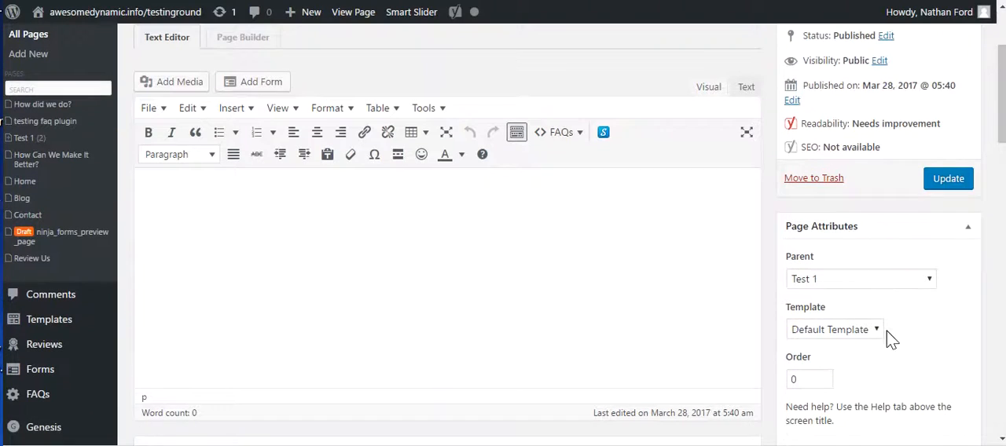
left_click(878, 331)
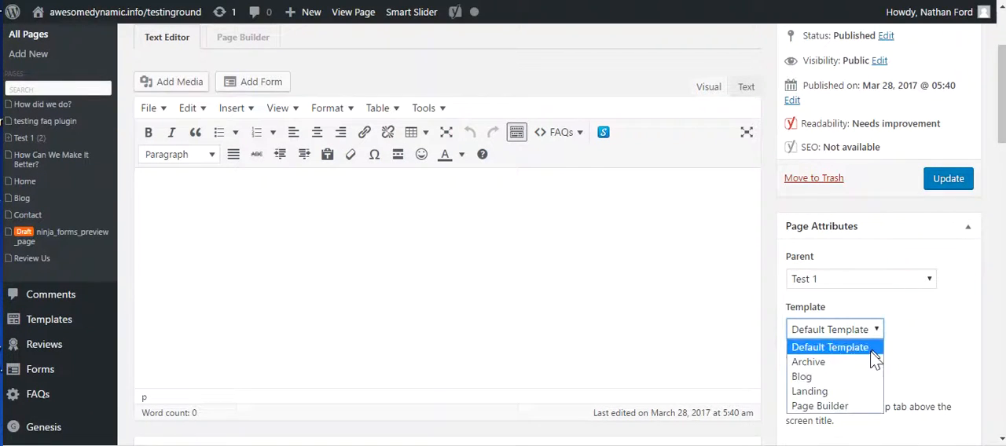
left_click(856, 408)
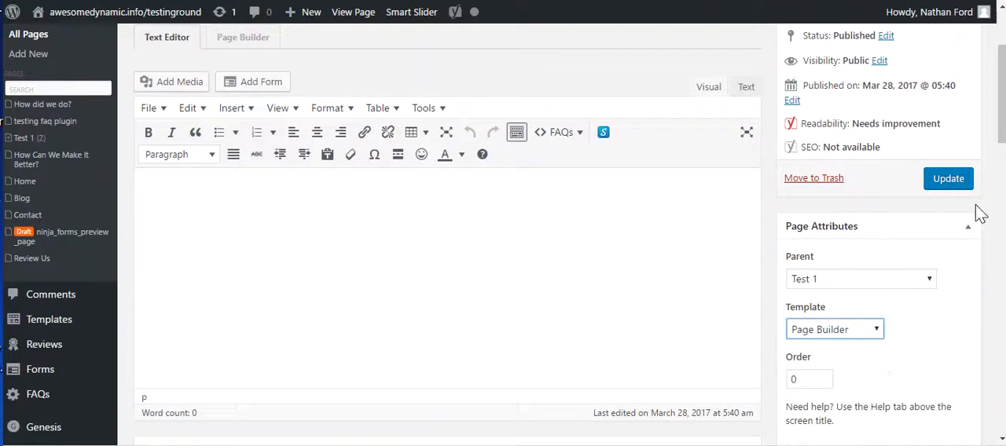
left_click(948, 179)
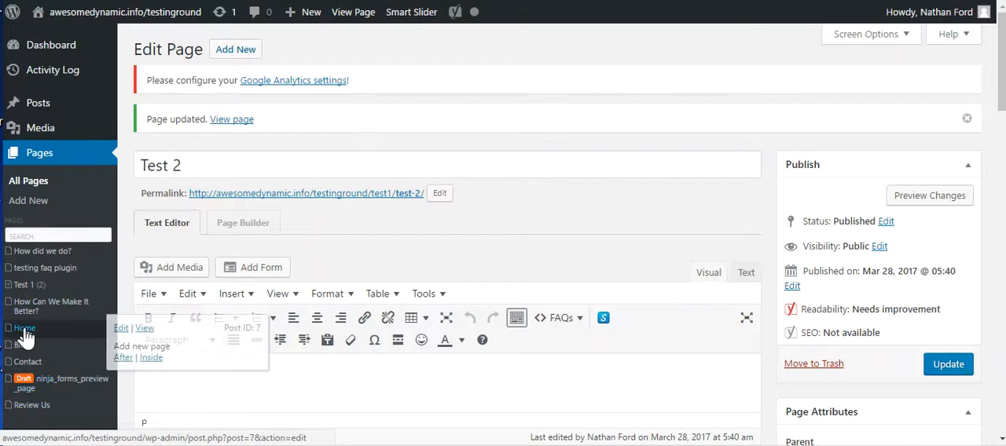
Open the Test 3 child page for editing, set its template to Page Builder, and update it.
left_click(9, 285)
mouse_move(8, 323)
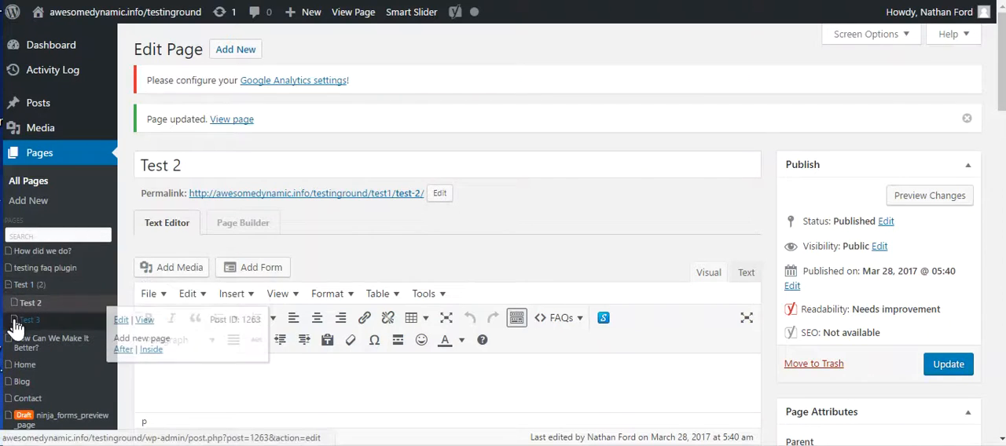
left_click(121, 321)
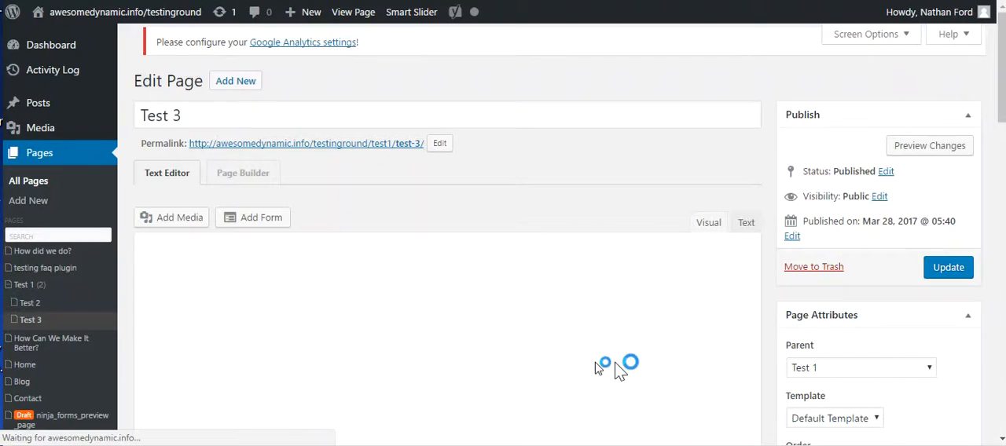
scroll(890, 359, "down", 3)
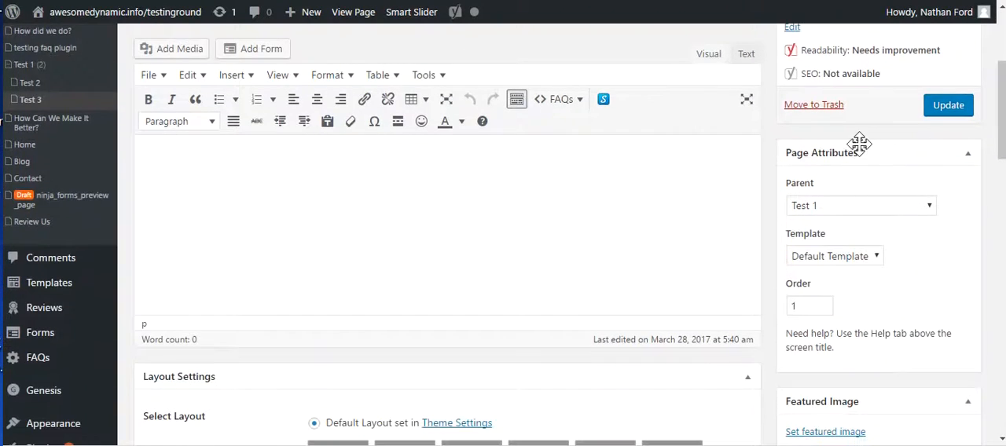
left_click(878, 253)
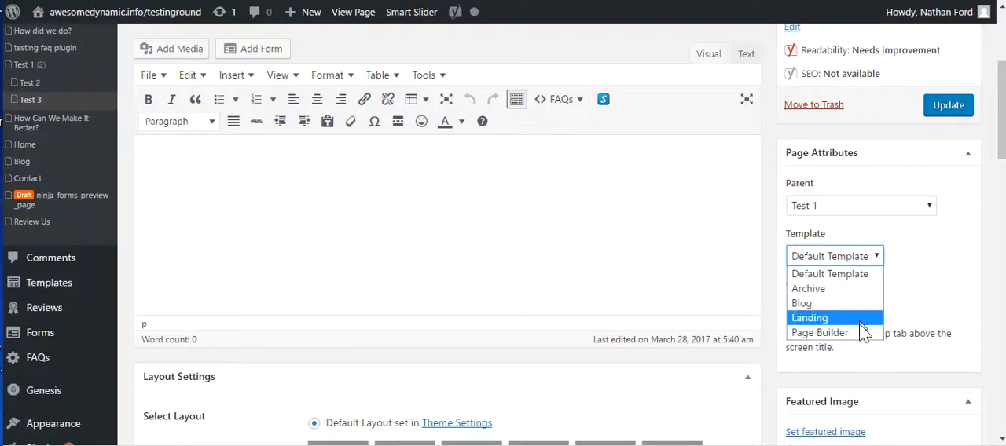
left_click(857, 328)
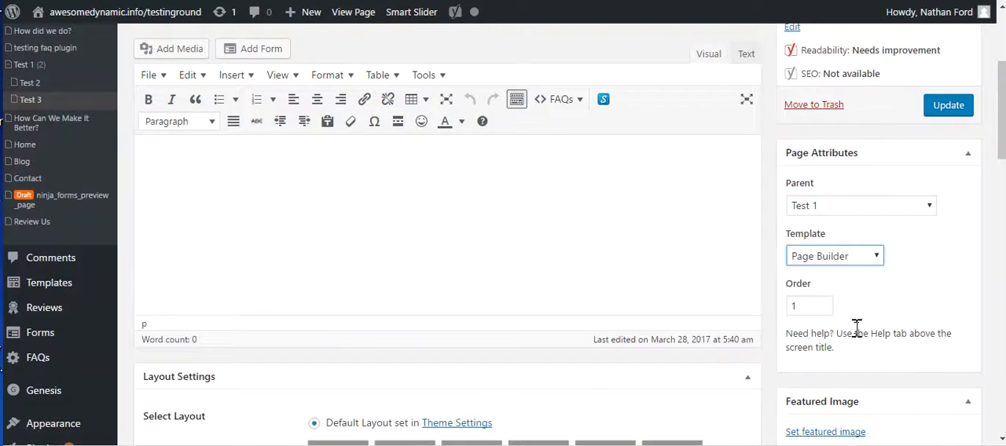
left_click(948, 105)
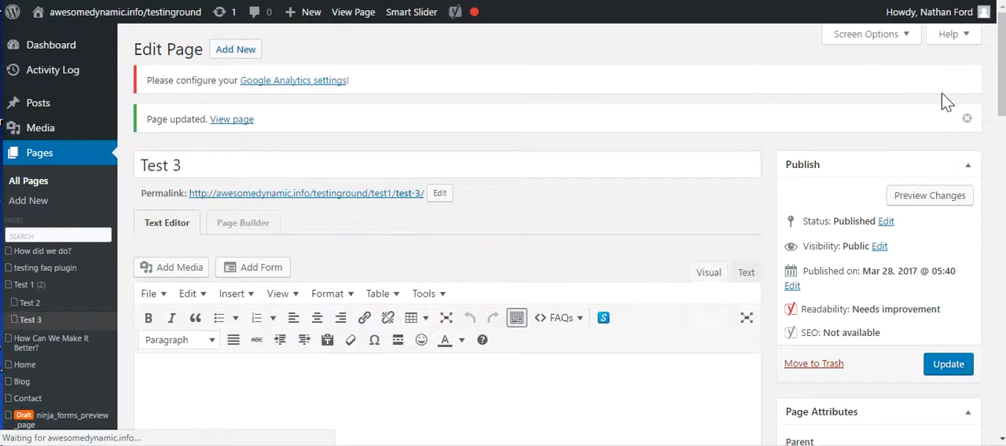
Open the site's menu editor and add the Test 2 and Test 3 pages to the Horizontal Menu.
mouse_move(79, 275)
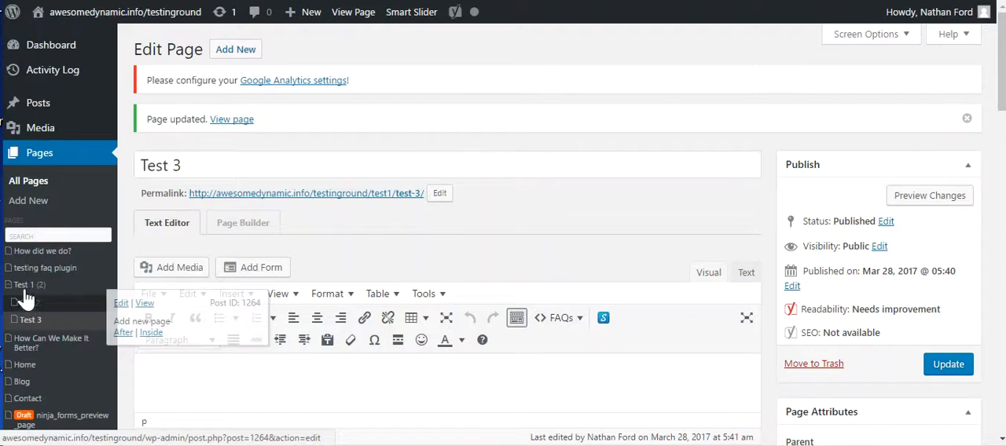
mouse_move(33, 293)
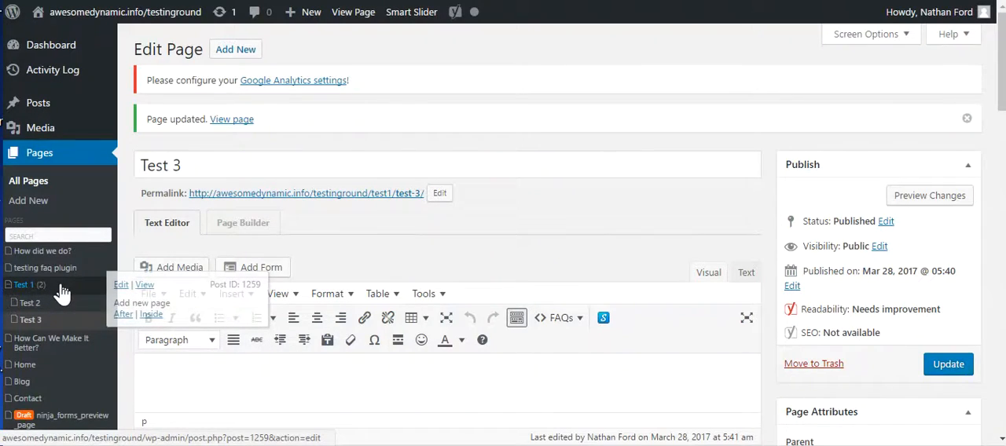
scroll(62, 292, "down", 5)
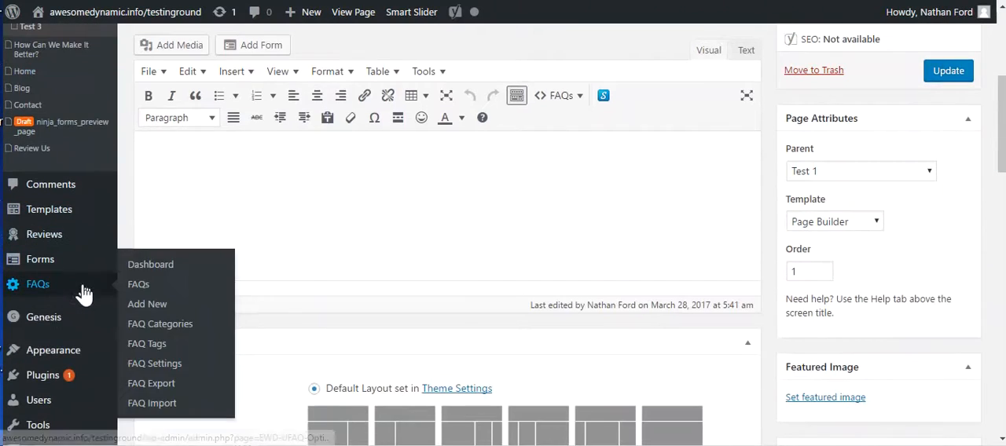
mouse_move(49, 358)
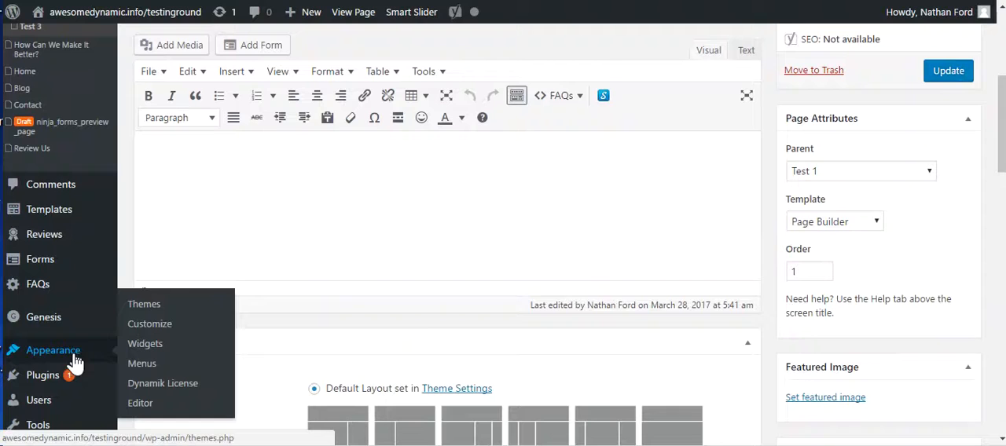
left_click(145, 369)
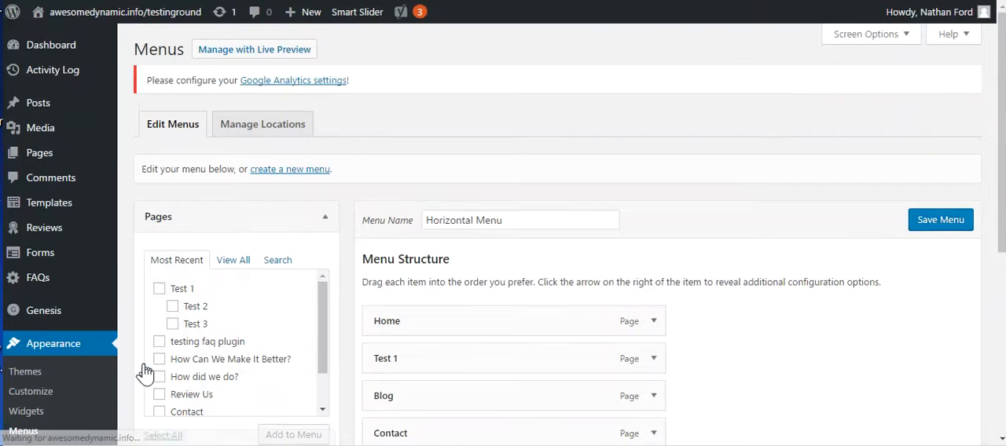
left_click(173, 308)
left_click(172, 323)
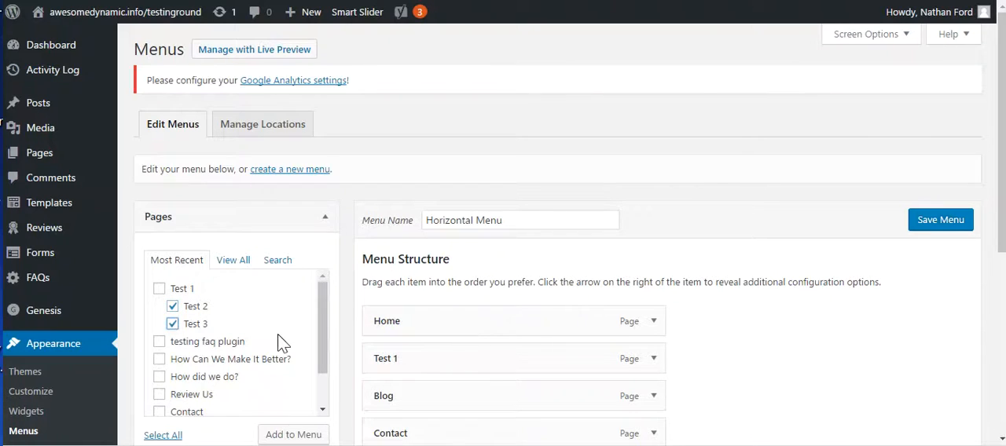
scroll(279, 338, "down", 1)
left_click(294, 437)
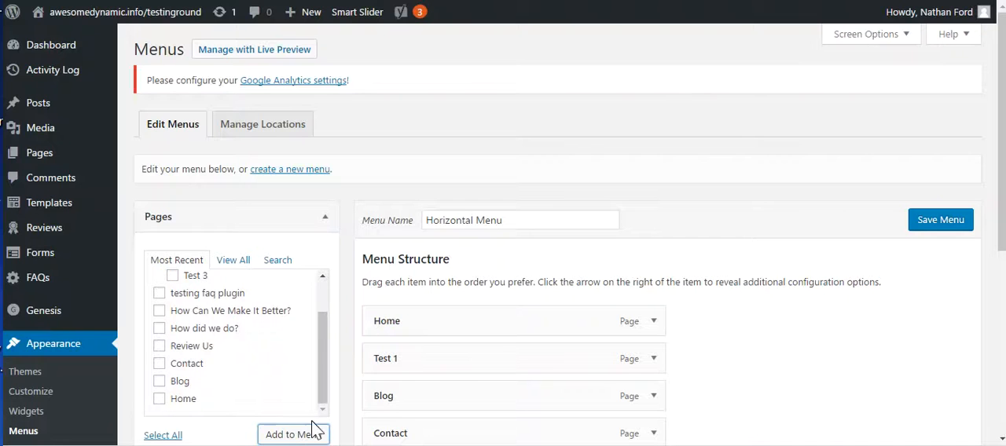
Nest Test 2 and Test 3 as sub items under Test 1 in the menu structure and save the menu.
scroll(353, 388, "down", 2)
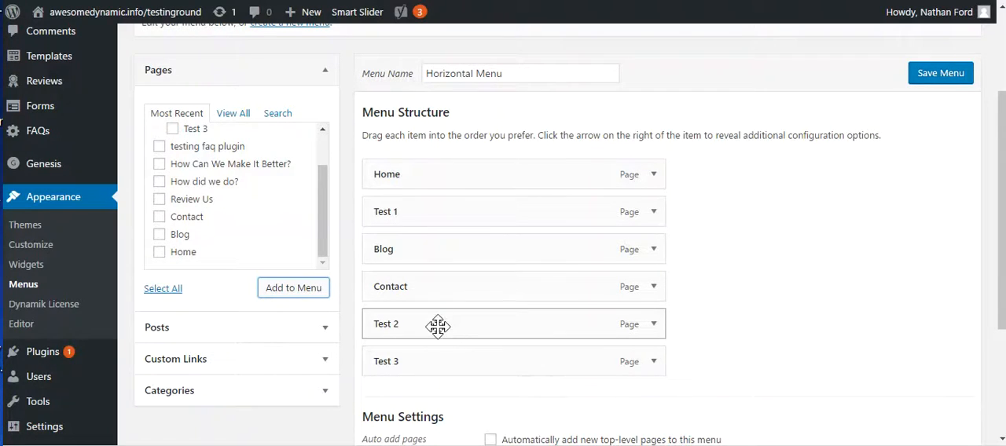
left_click_drag(438, 331, 464, 254)
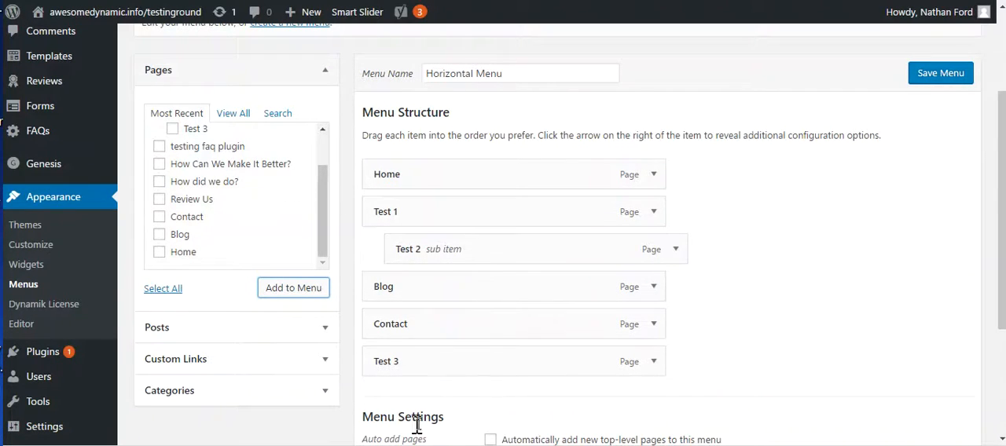
left_click_drag(461, 366, 487, 293)
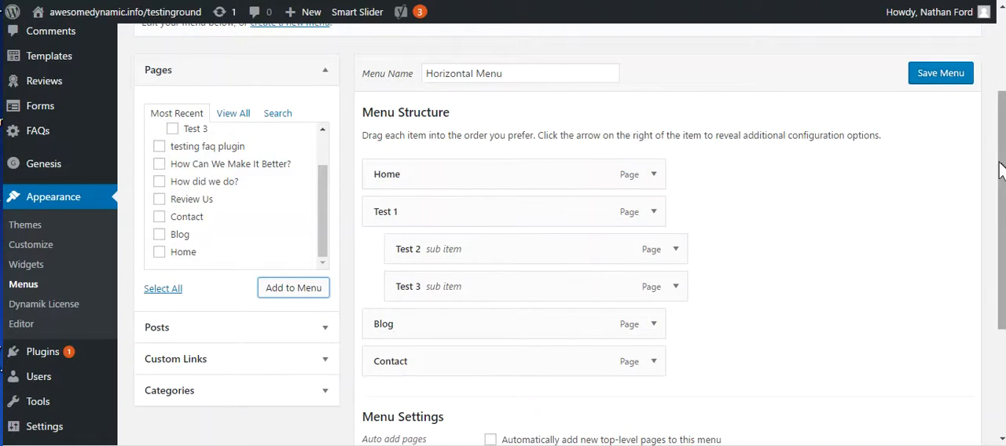
left_click(950, 82)
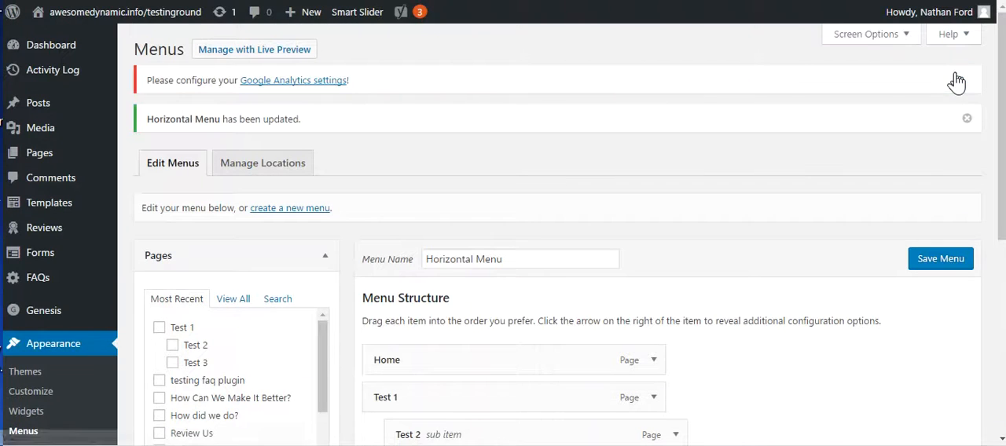
View the live site and open the Test 2 page from the Test 1 submenu.
left_click(69, 17)
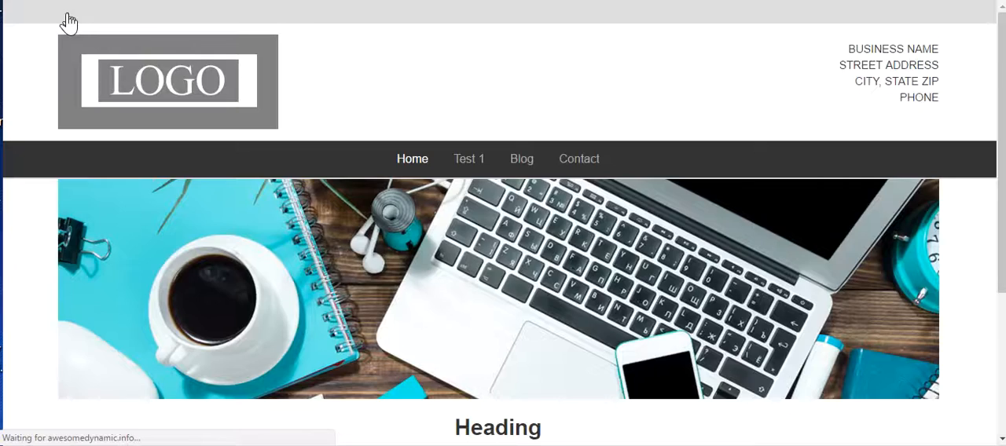
mouse_move(467, 163)
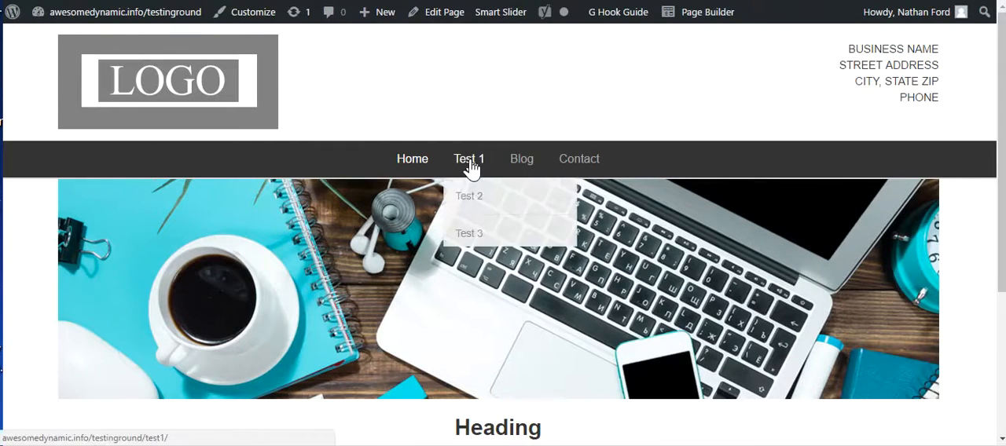
left_click(470, 208)
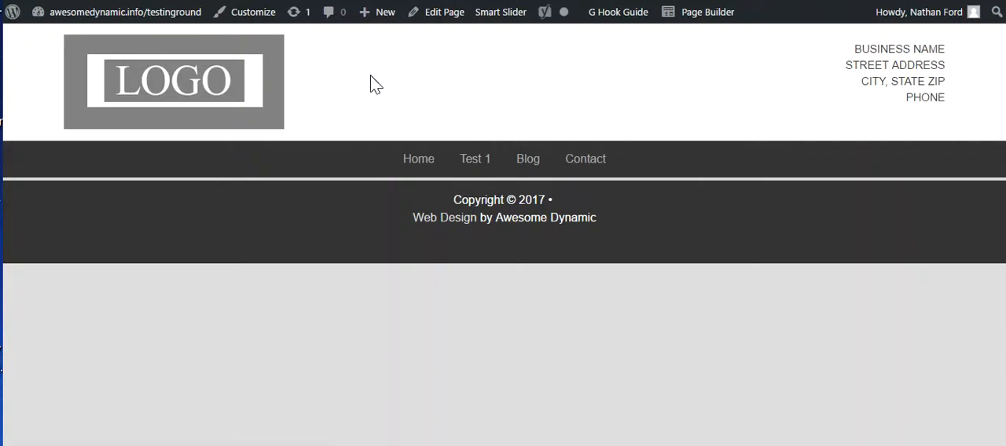
Return to the admin dashboard and open the Test 3 child page for editing.
mouse_move(114, 12)
left_click(115, 12)
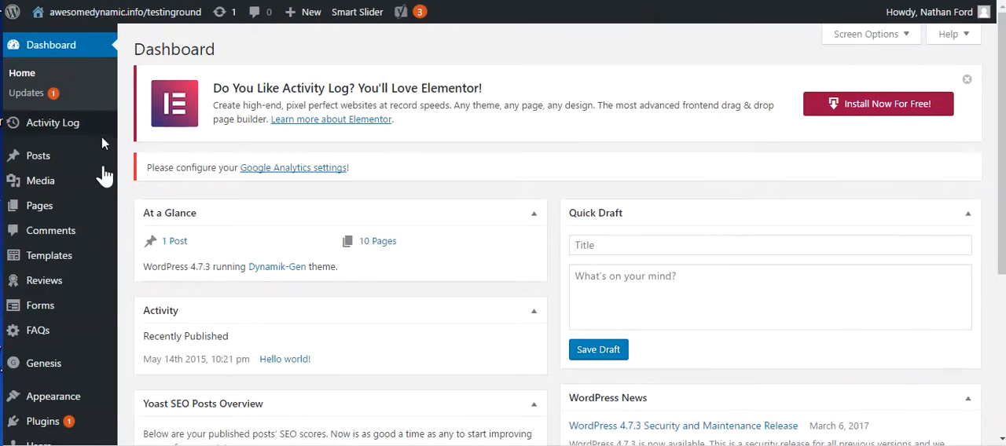
mouse_move(98, 264)
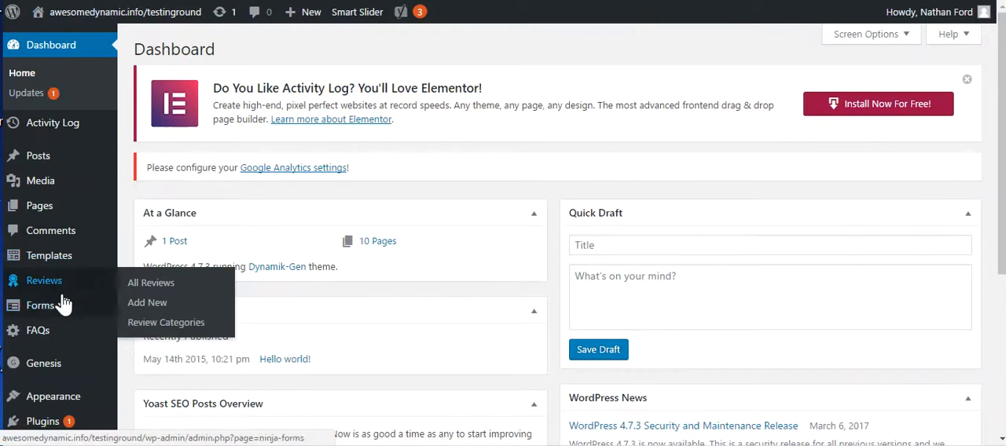
mouse_move(51, 209)
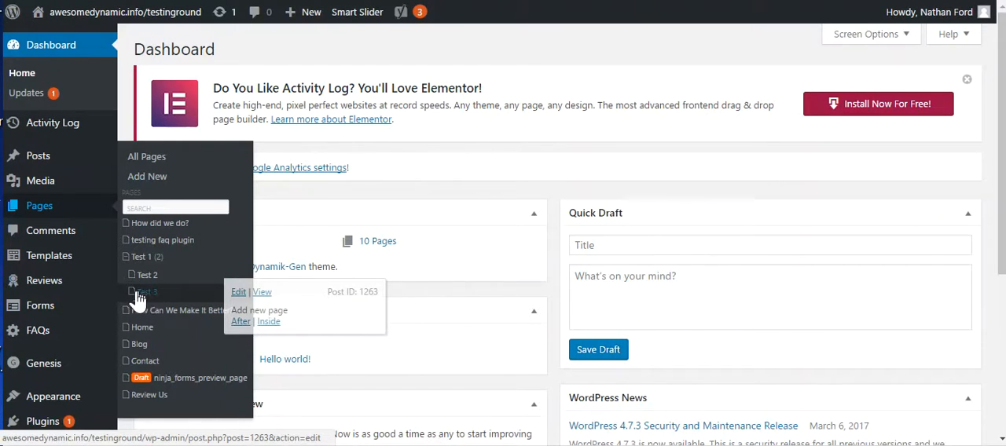
left_click(240, 295)
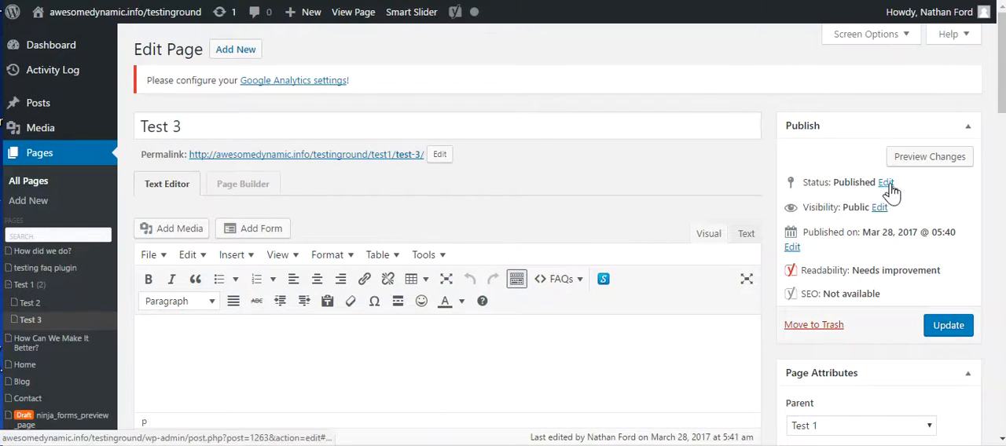
Change the Test 3 page's status to Draft and update the page.
left_click(886, 183)
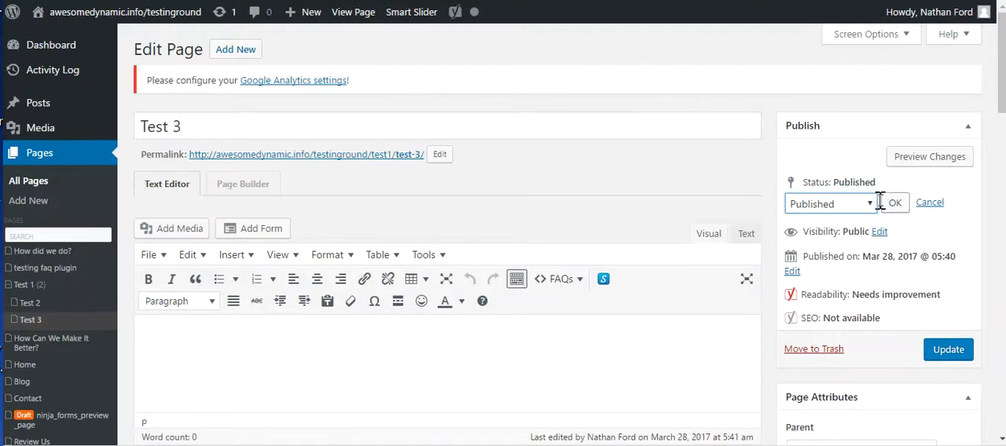
left_click(869, 204)
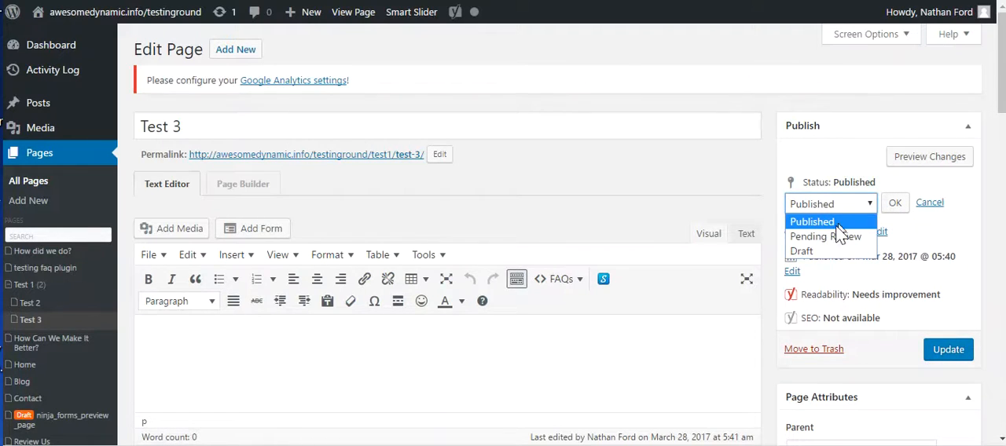
left_click(828, 250)
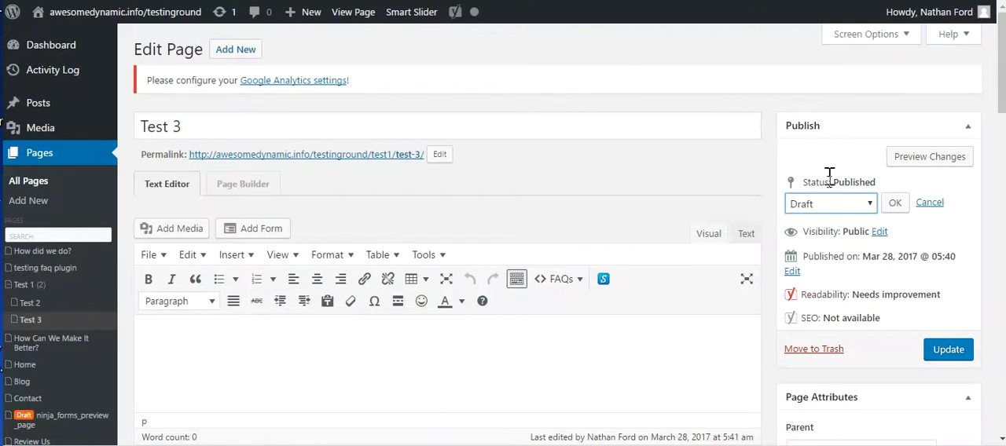
left_click(952, 352)
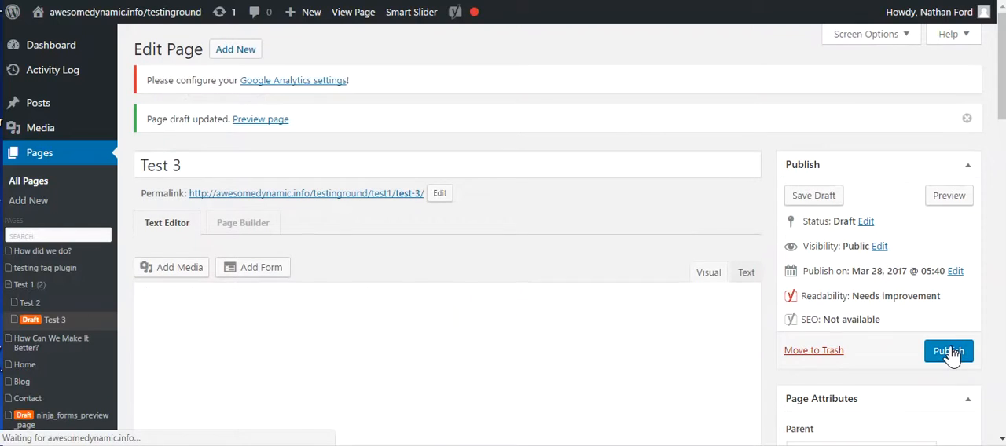
mouse_move(49, 320)
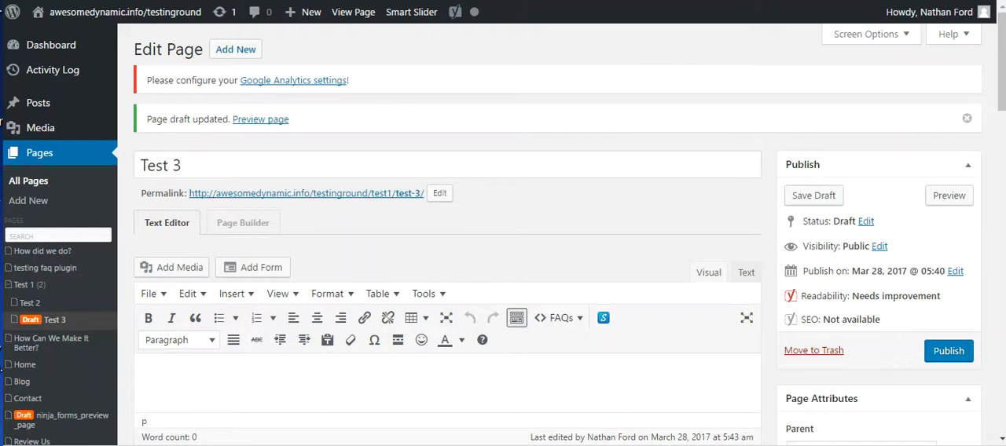
mouse_move(51, 342)
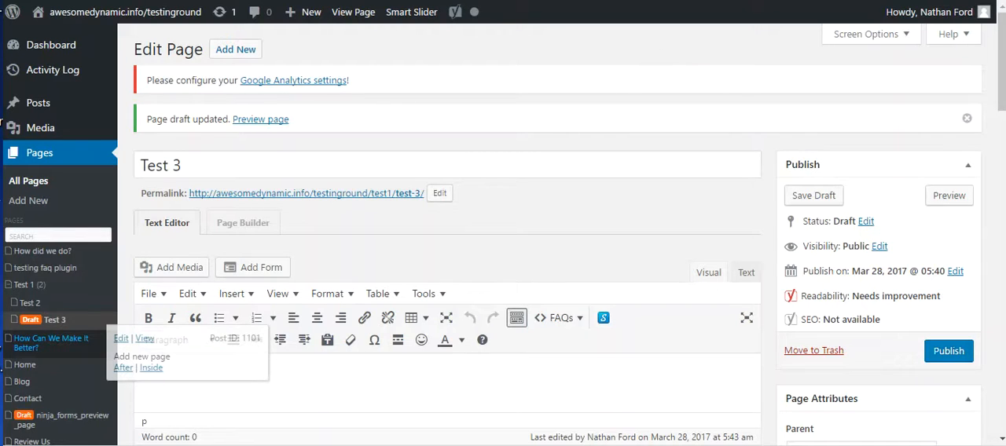